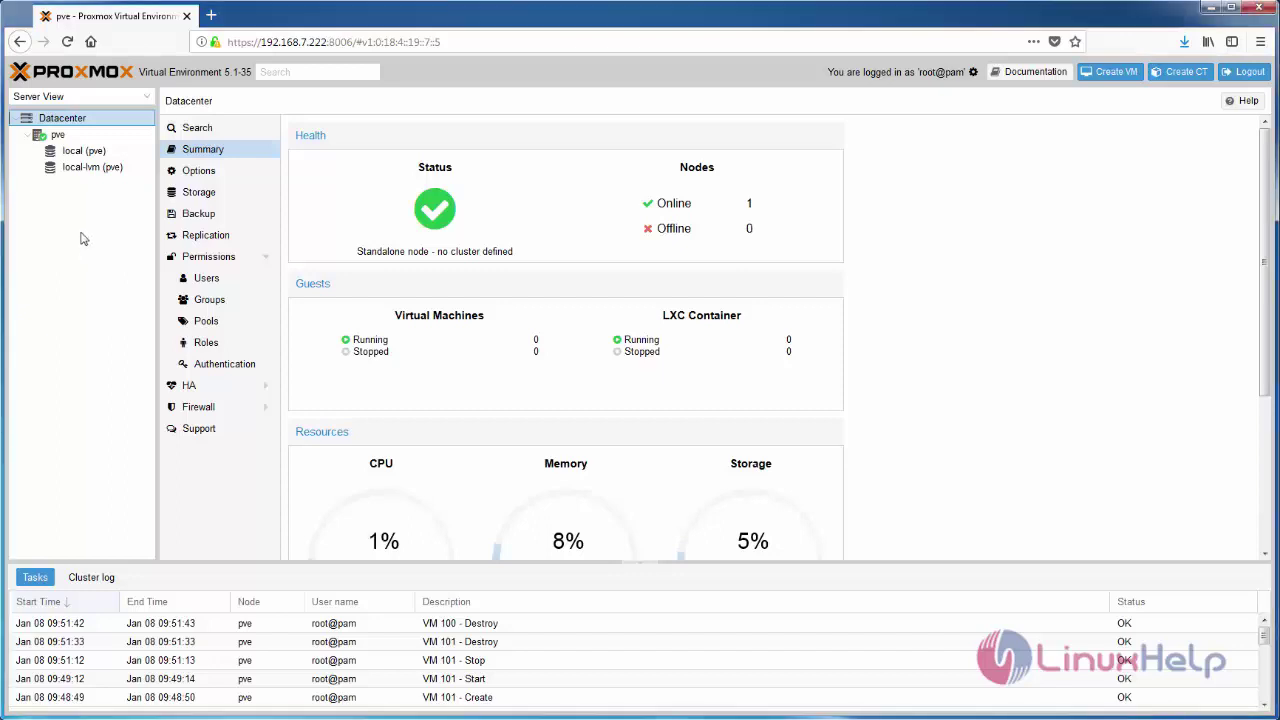
Step: Begin creating a virtual machine named Windows-7 on node pve, keeping the offered VM ID
{"action": "left_click", "coordinate": [57, 134]}
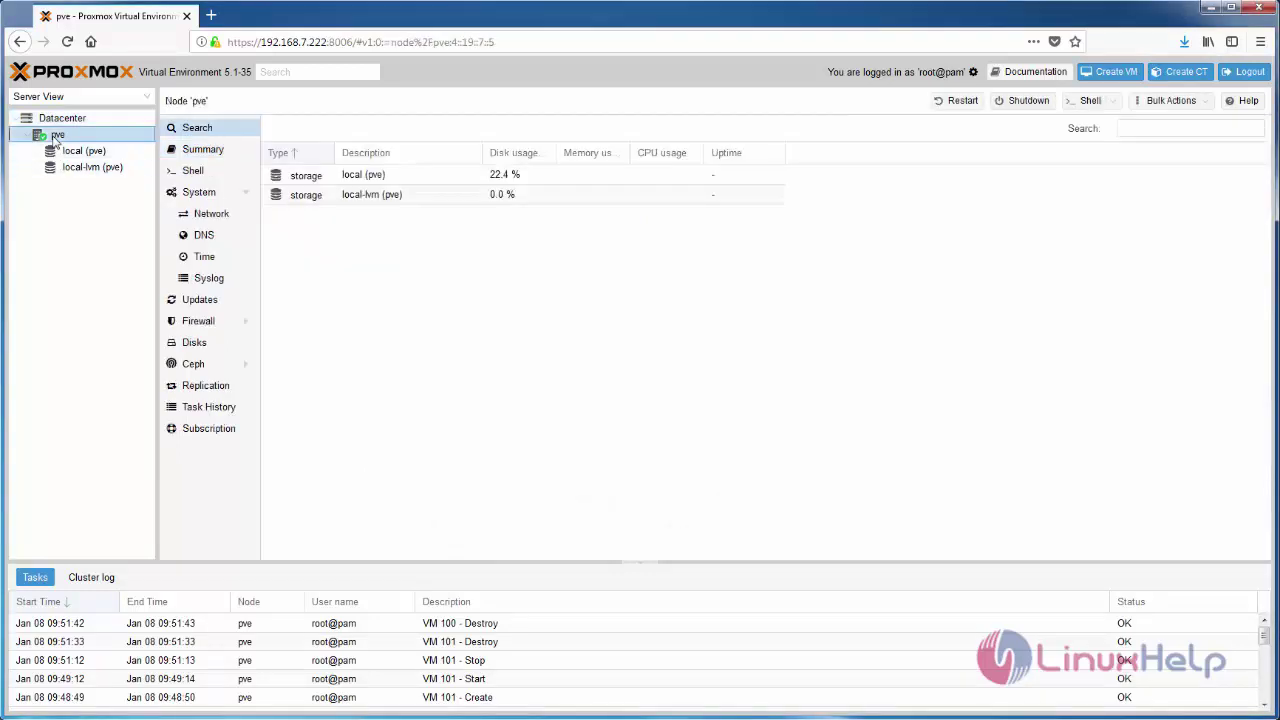
{"action": "left_click", "coordinate": [1108, 79]}
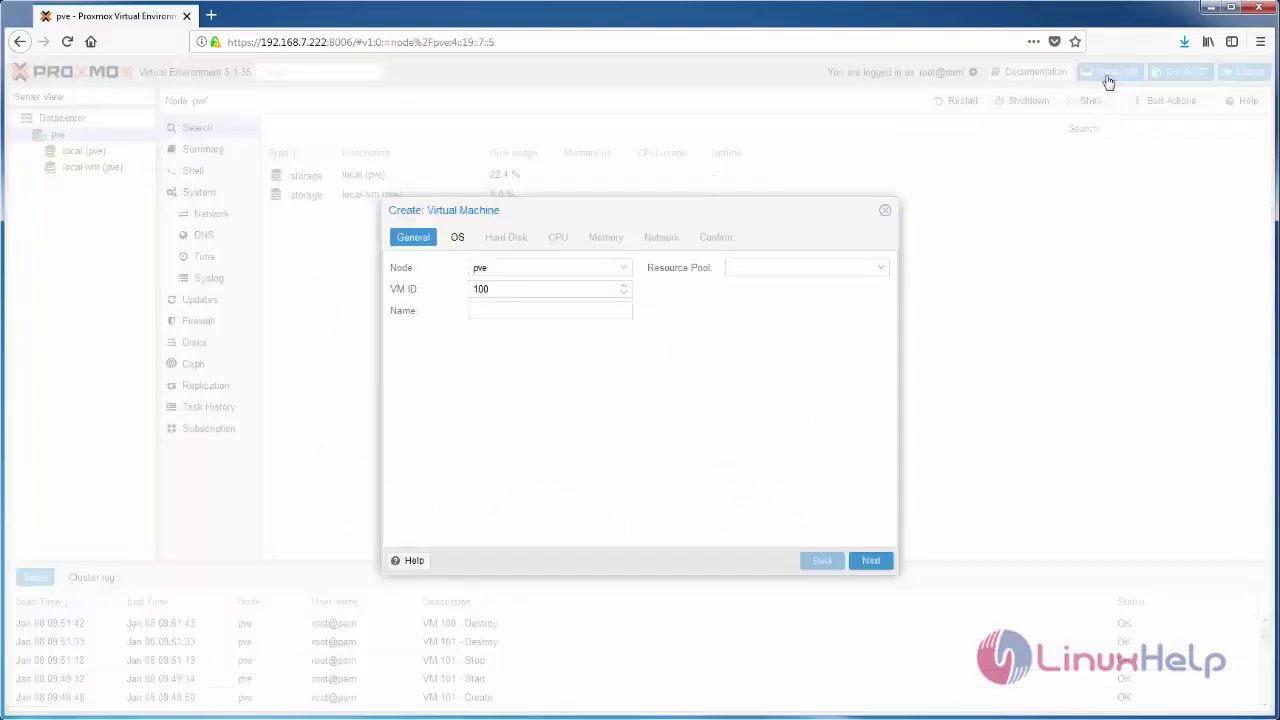
{"action": "left_click", "coordinate": [546, 310]}
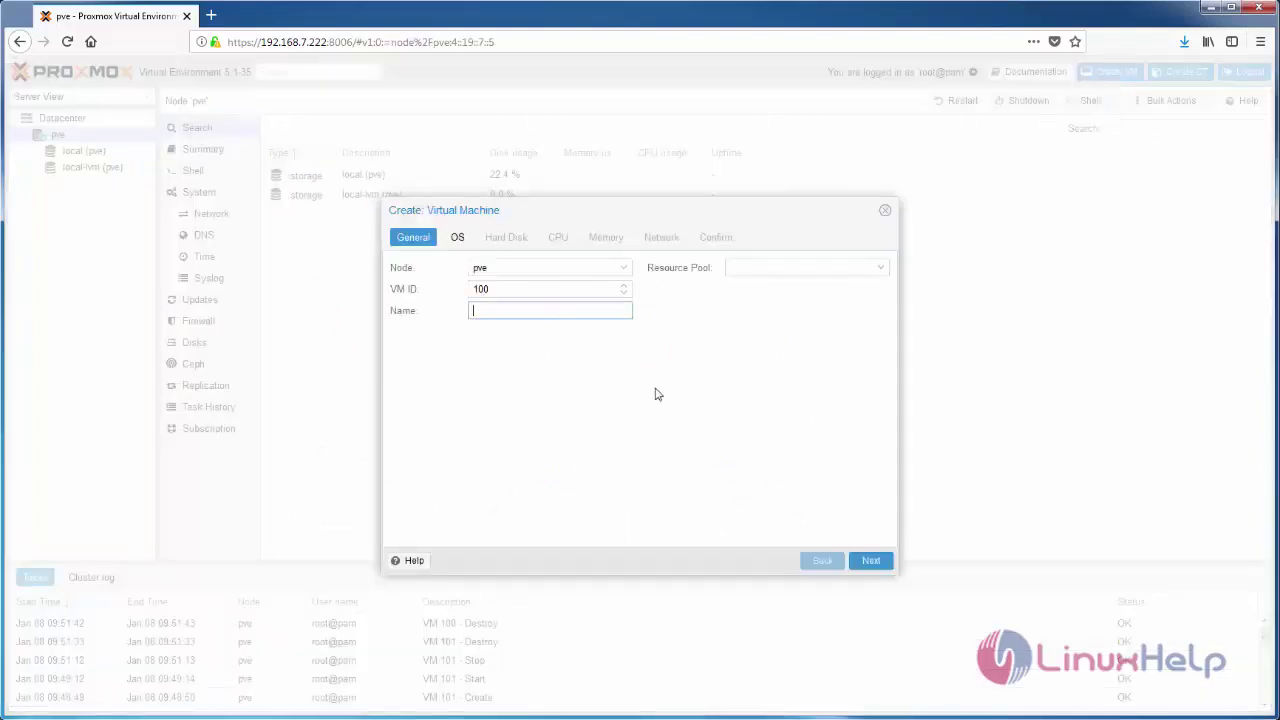
{"action": "type", "text": "Windows"}
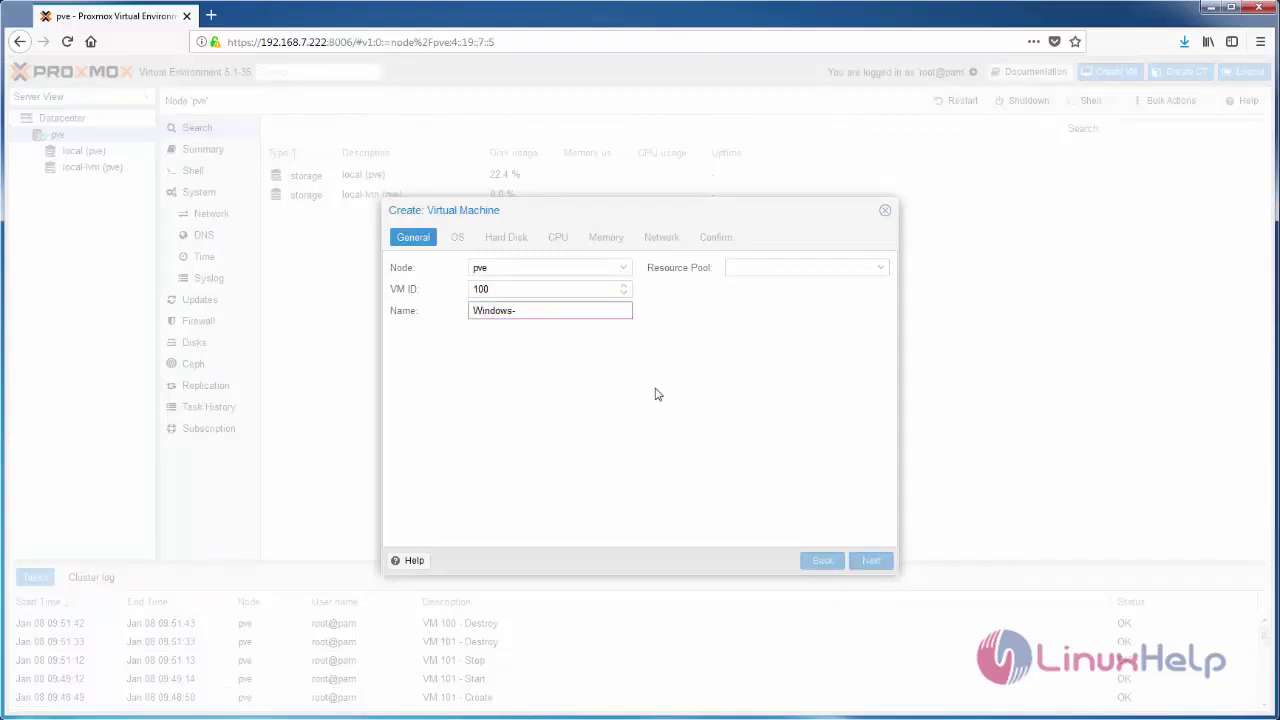
{"action": "type", "text": "-7"}
{"action": "left_click", "coordinate": [870, 562]}
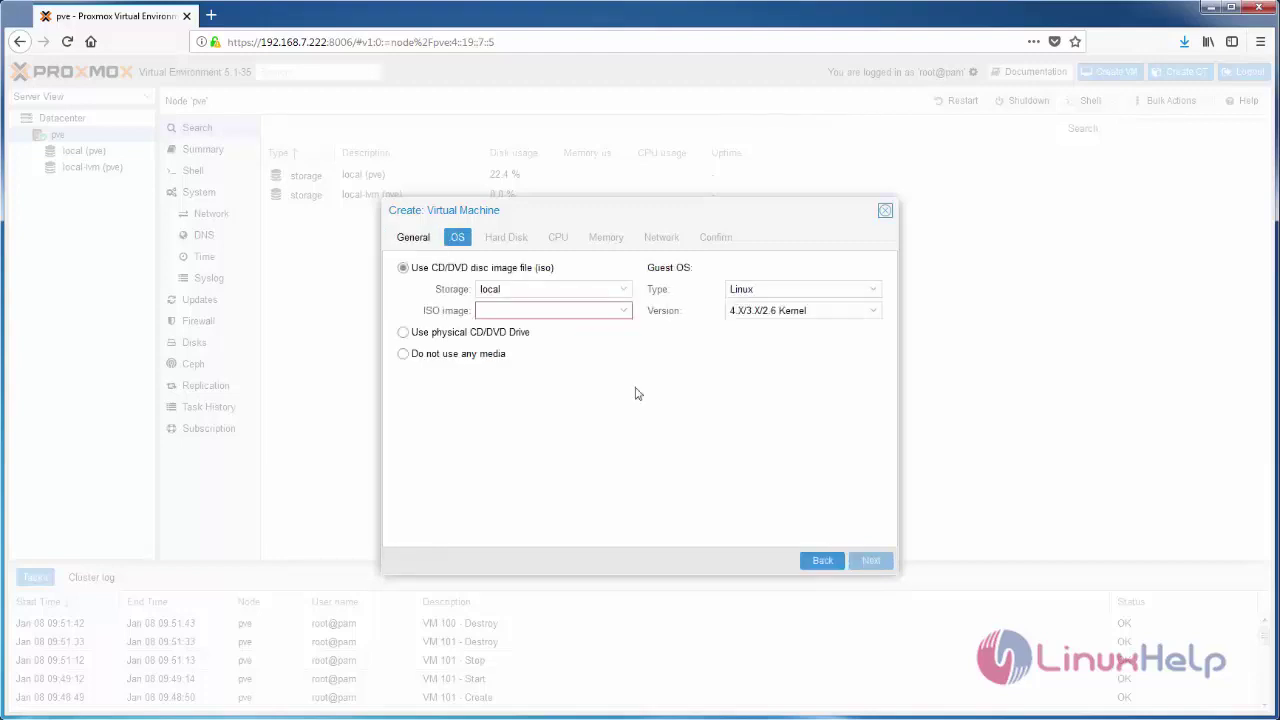
Step: Choose _Getintopc.com_en_ru_w_7_8.1_10_aio_x64_June_2017.iso from local storage as the virtual machine's installation image
{"action": "left_click", "coordinate": [623, 291]}
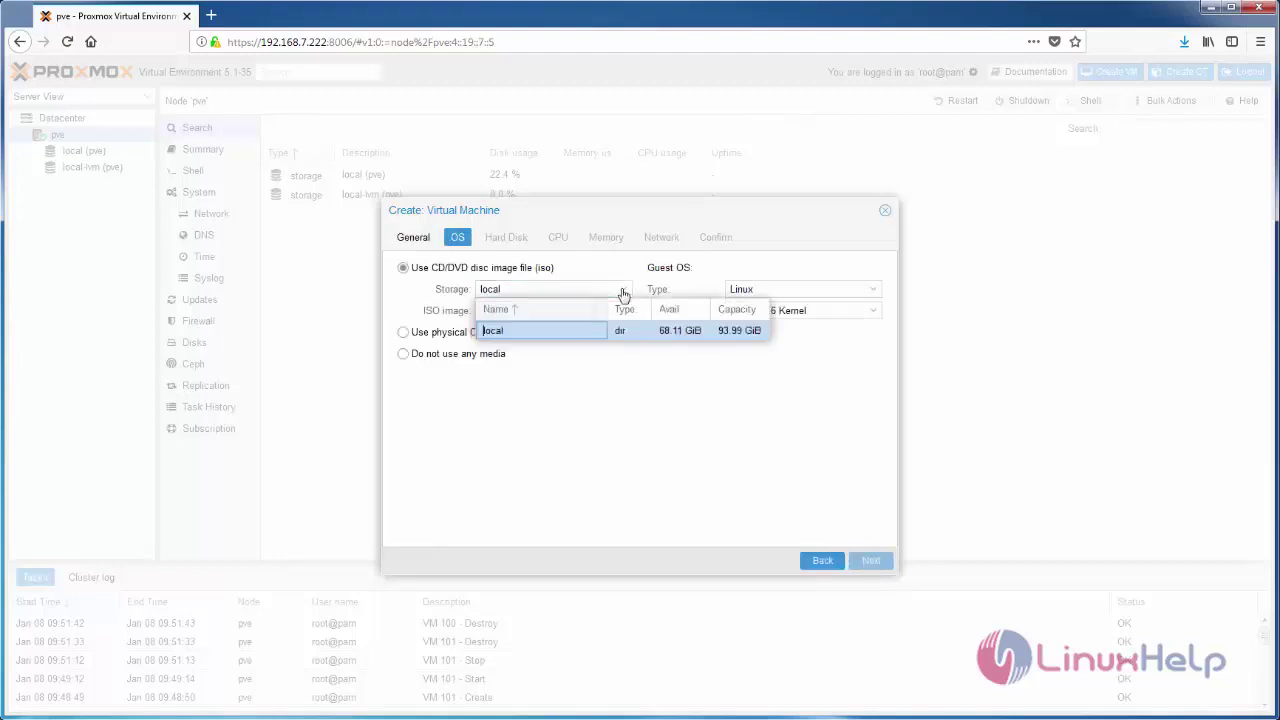
{"action": "left_click", "coordinate": [621, 333]}
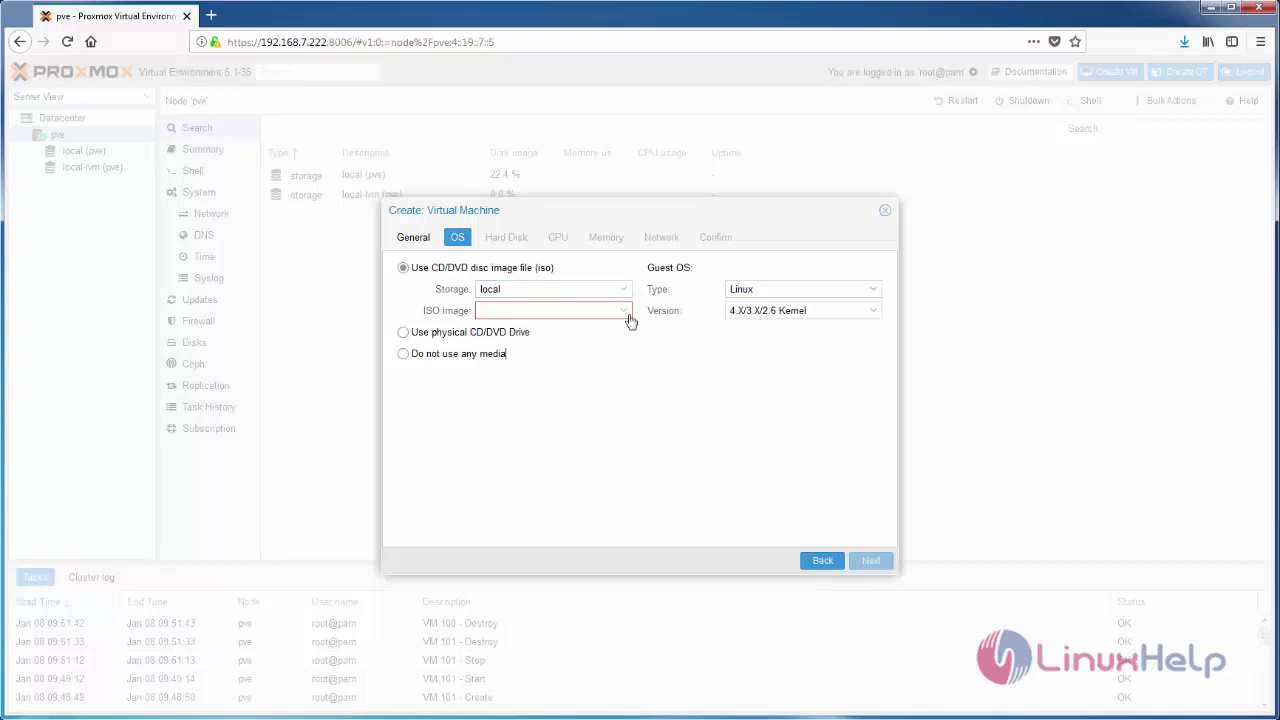
{"action": "left_click", "coordinate": [623, 312]}
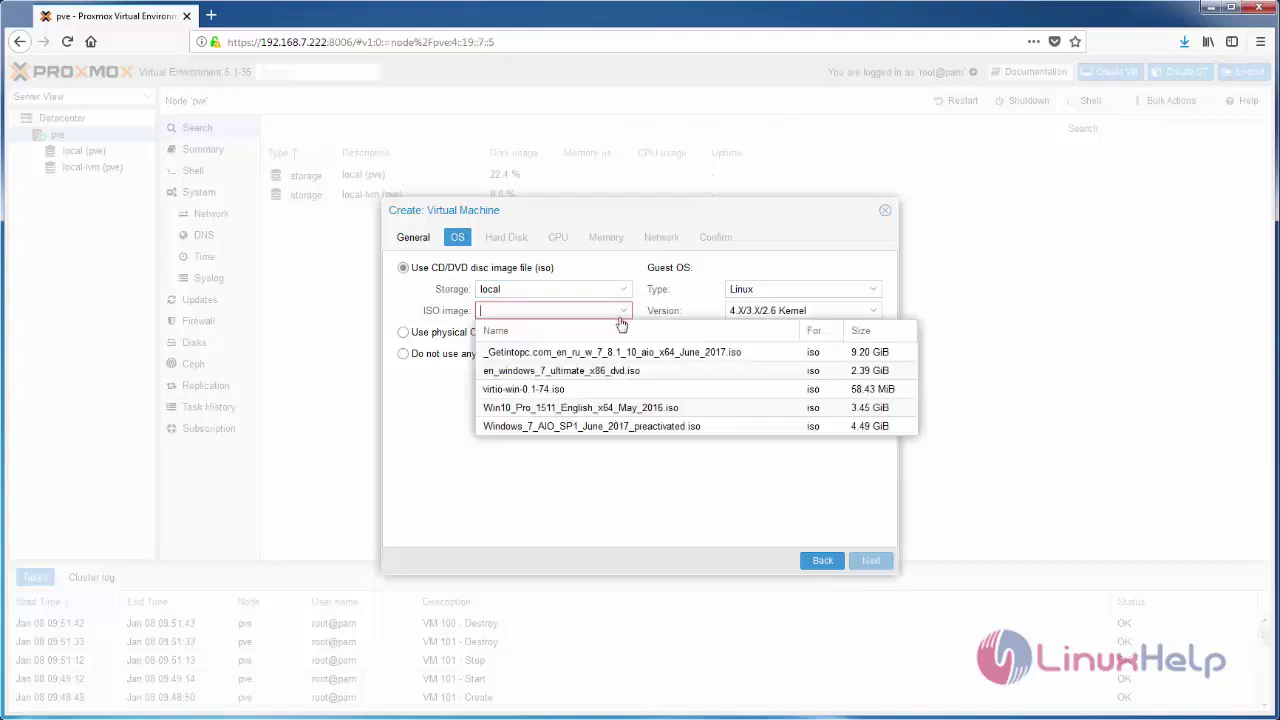
{"action": "left_click", "coordinate": [618, 353]}
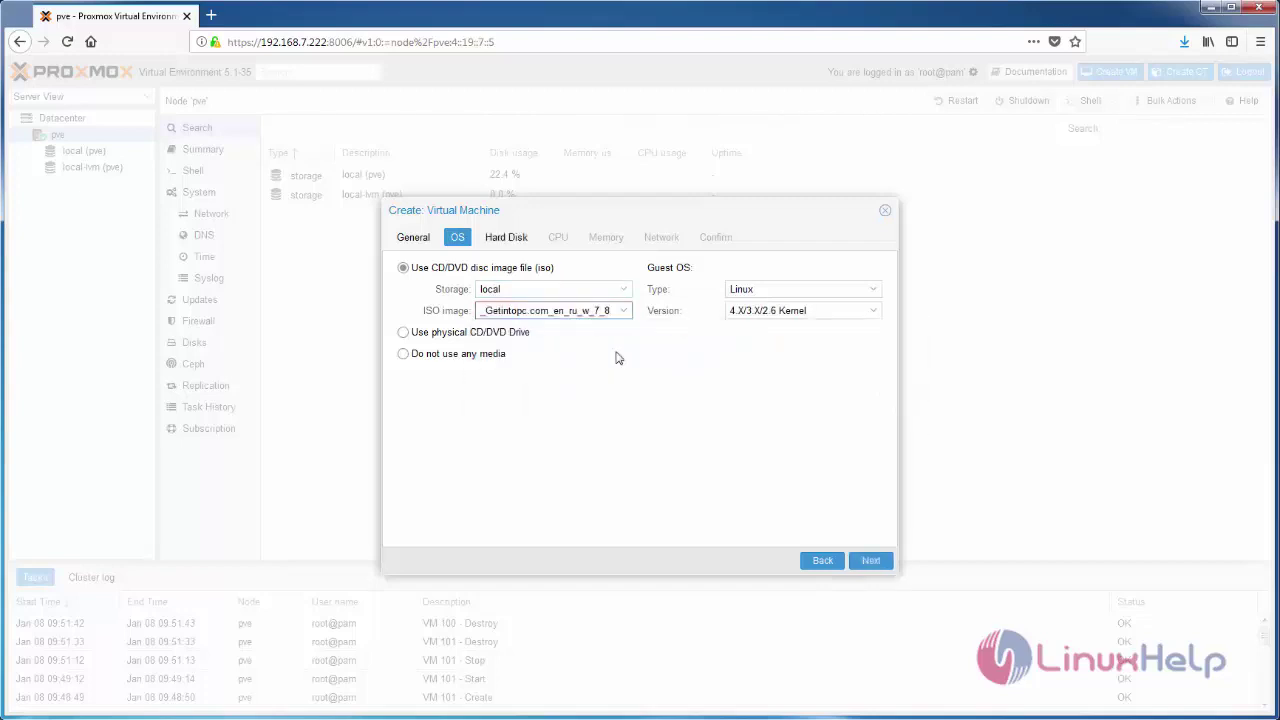
{"action": "left_click", "coordinate": [870, 562]}
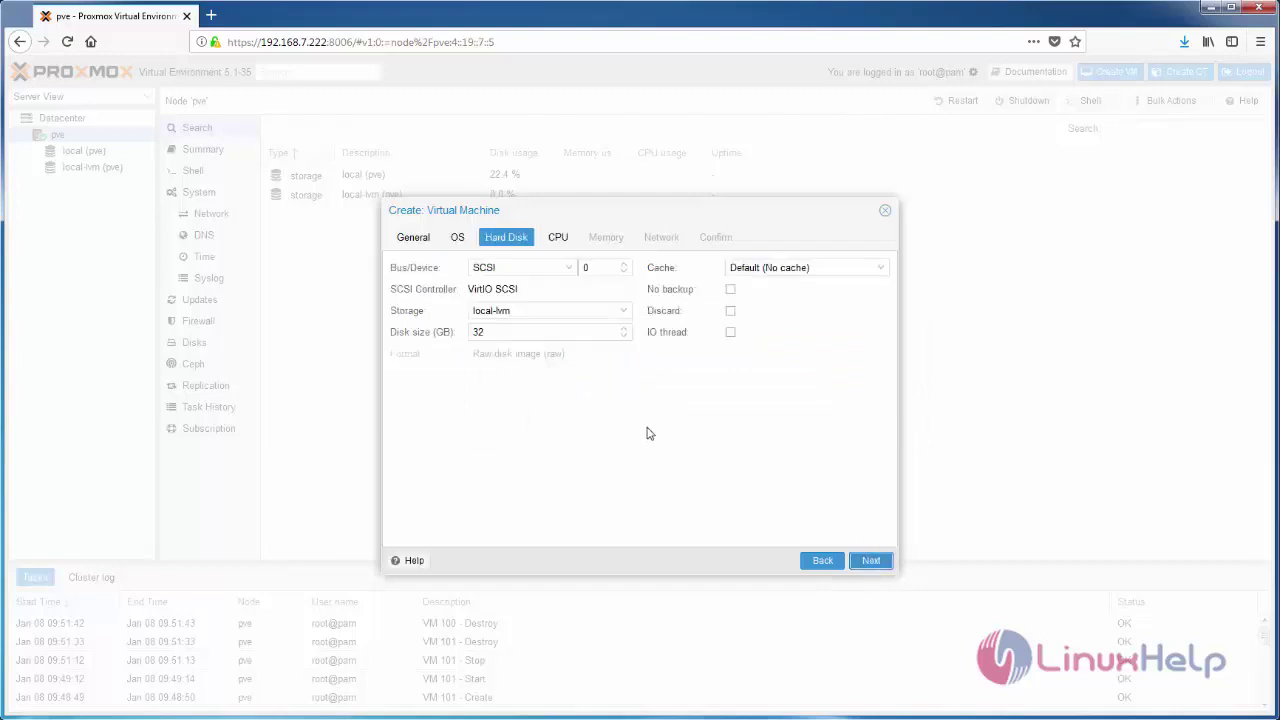
Step: Configure the virtual hard disk with the VirtIO Block bus, a size of 50 GB and Write back cache
{"action": "left_click", "coordinate": [569, 268]}
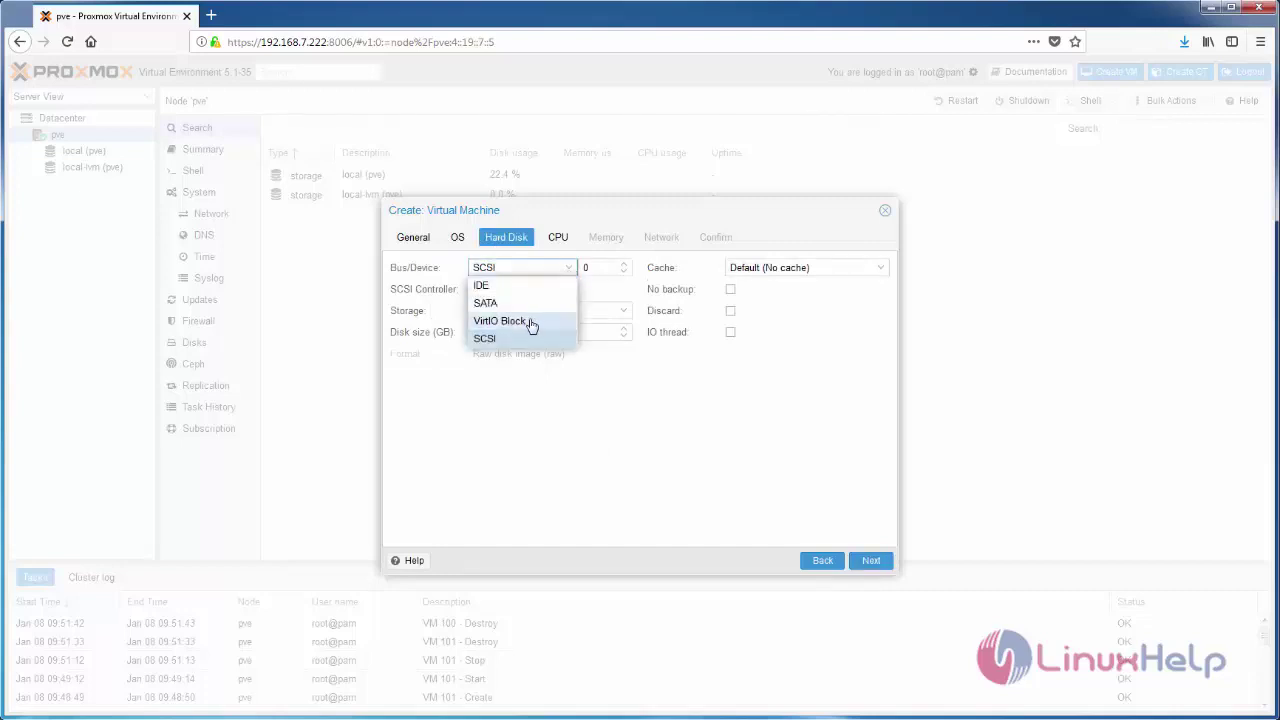
{"action": "left_click", "coordinate": [531, 325]}
{"action": "double_click", "coordinate": [472, 310]}
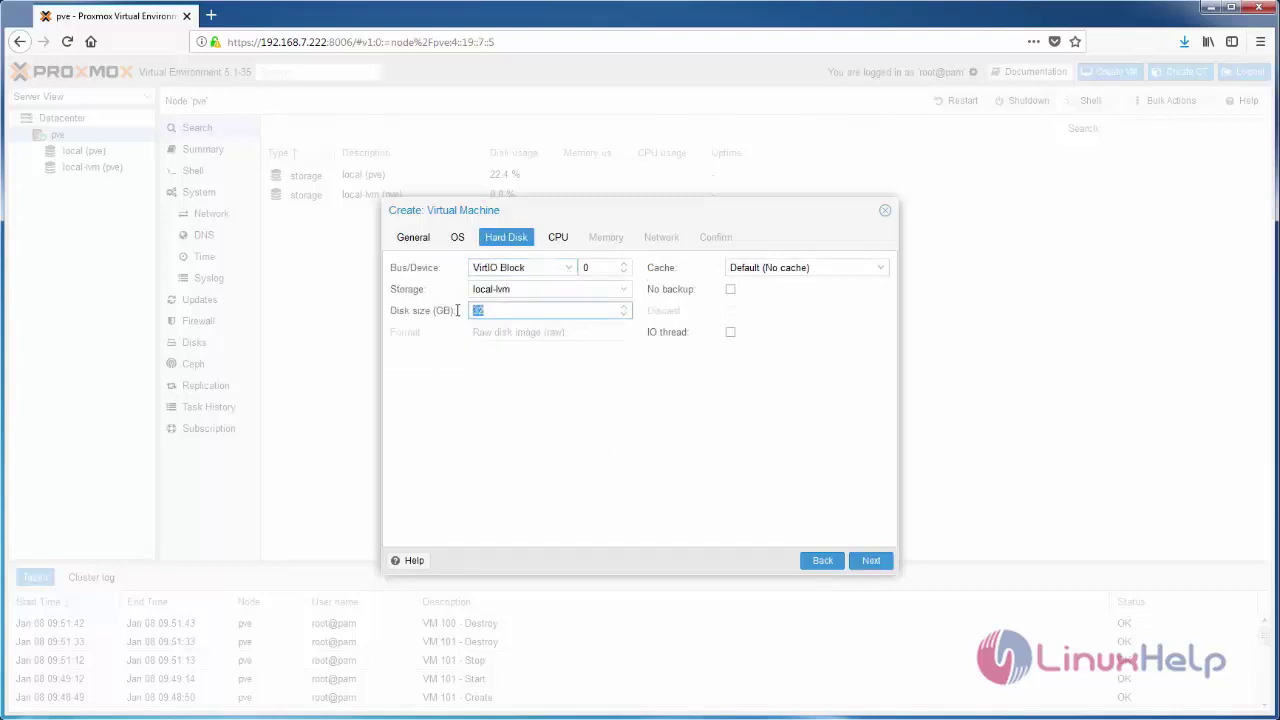
{"action": "type", "text": "50"}
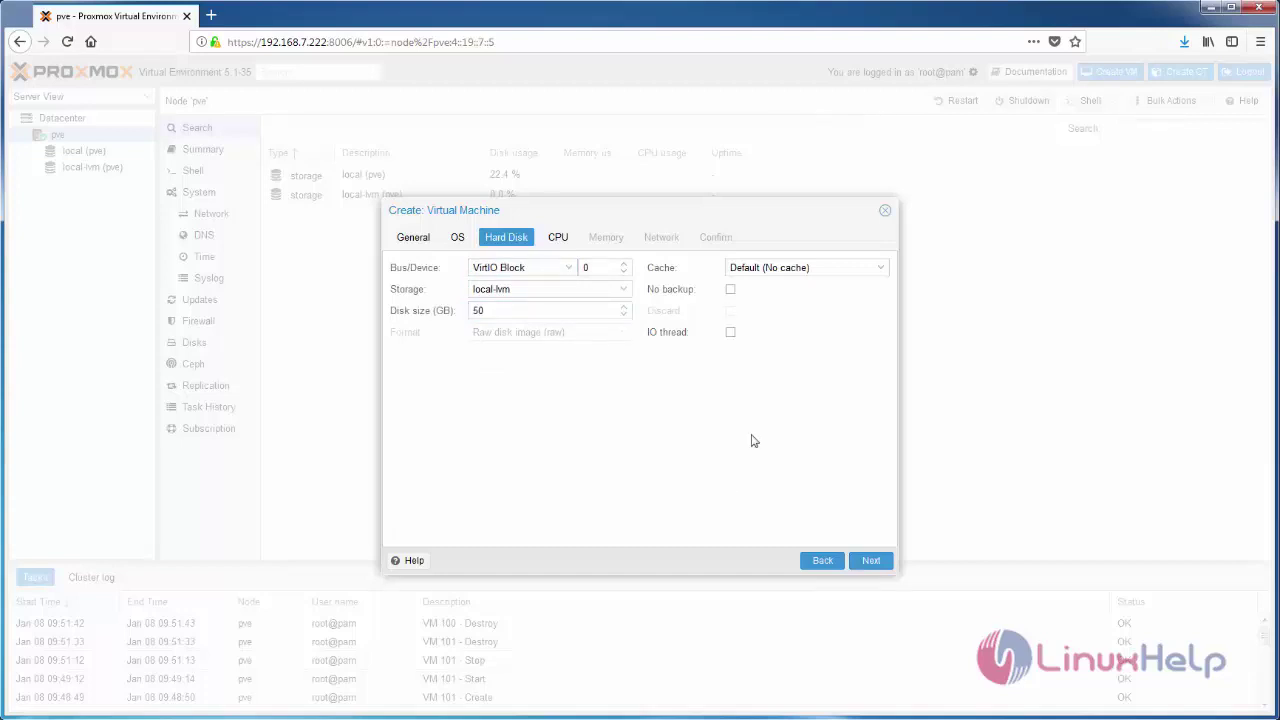
{"action": "left_click", "coordinate": [879, 268]}
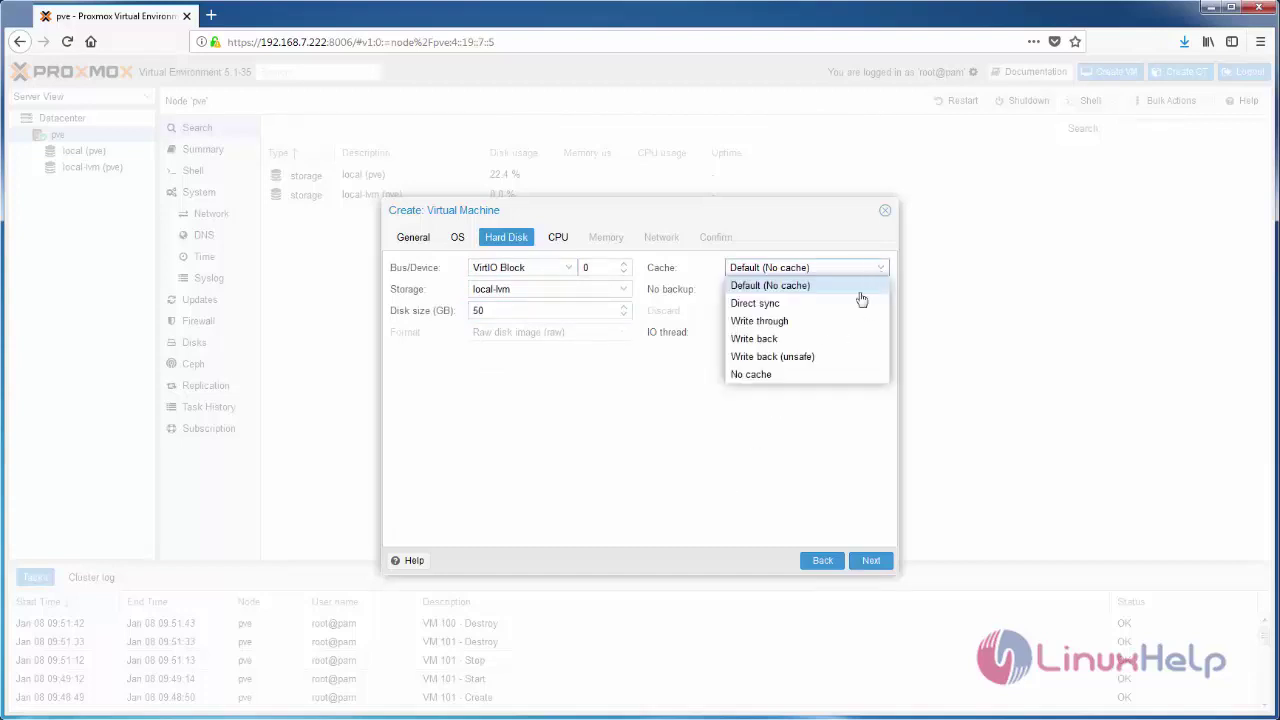
{"action": "left_click", "coordinate": [791, 342]}
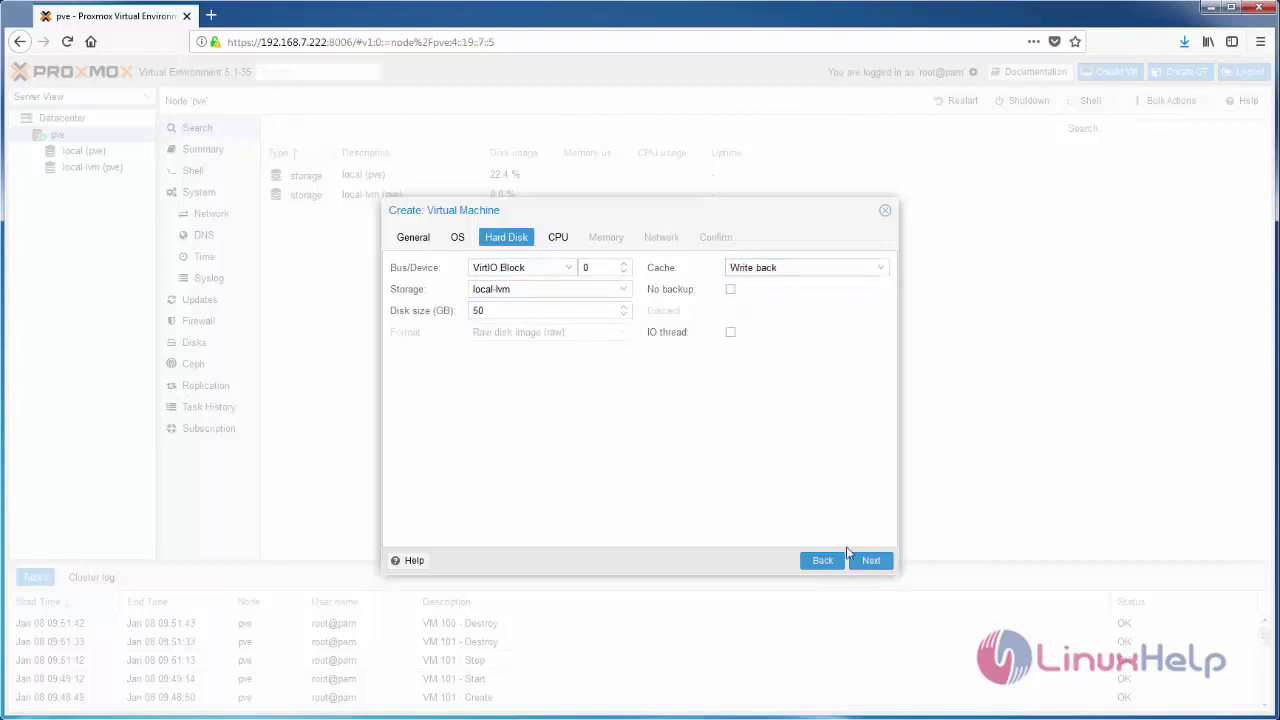
{"action": "left_click", "coordinate": [873, 563]}
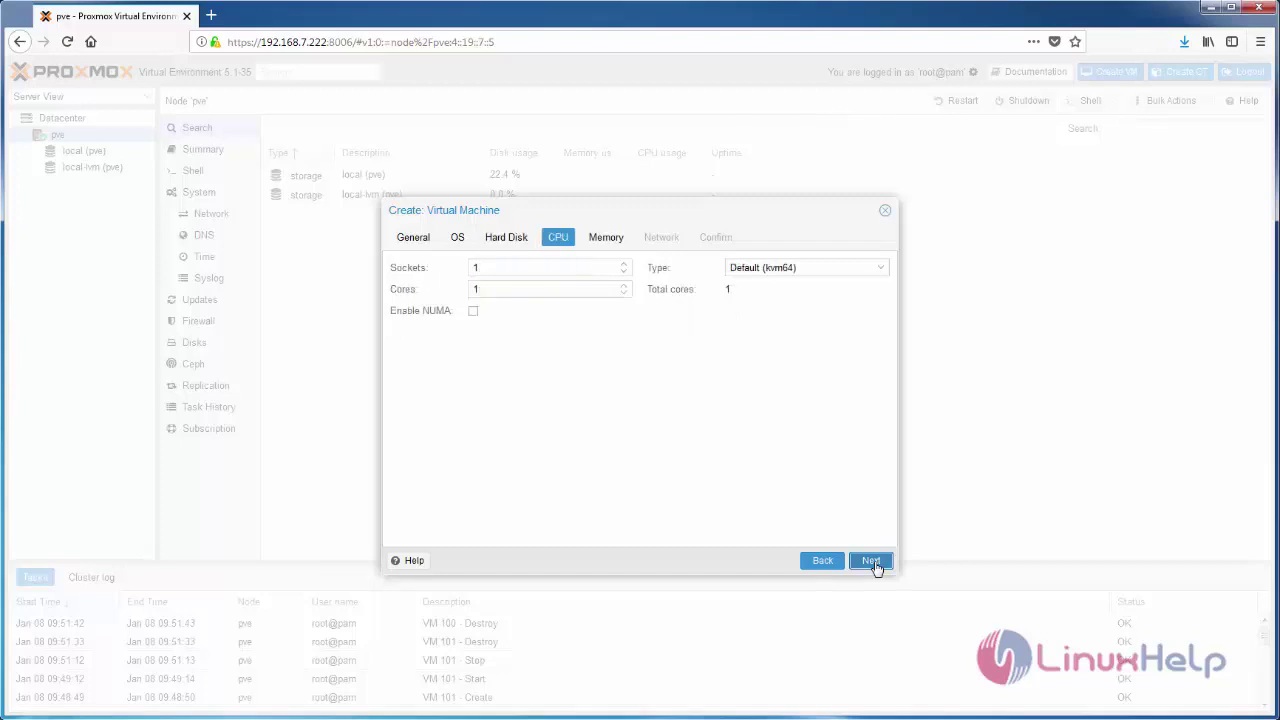
Step: Give the virtual machine's processor 2 cores and accept the CPU settings
{"action": "double_click", "coordinate": [505, 289]}
{"action": "type", "text": "2"}
{"action": "left_click", "coordinate": [553, 382]}
{"action": "left_click", "coordinate": [869, 563]}
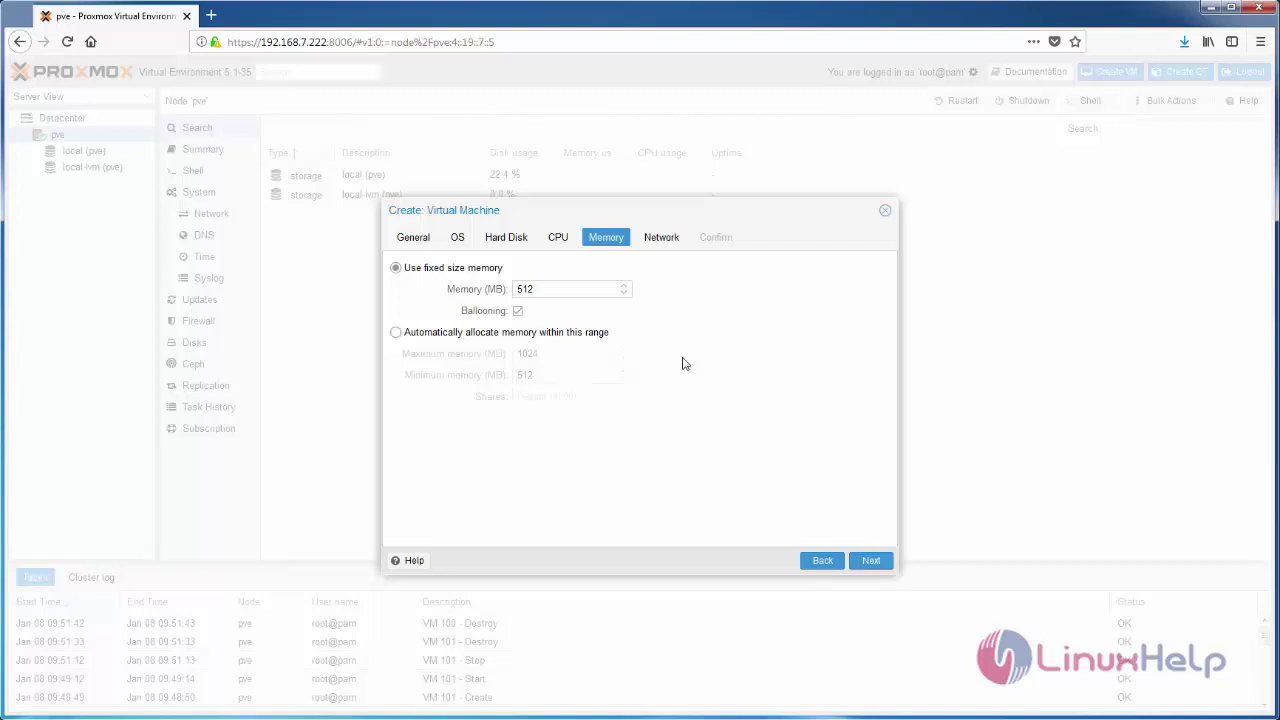
Step: Set the fixed memory to 2048 MB and finish creating the virtual machine with the default network settings
{"action": "left_click_drag", "start_coordinate": [555, 289], "coordinate": [488, 289]}
{"action": "type", "text": "20"}
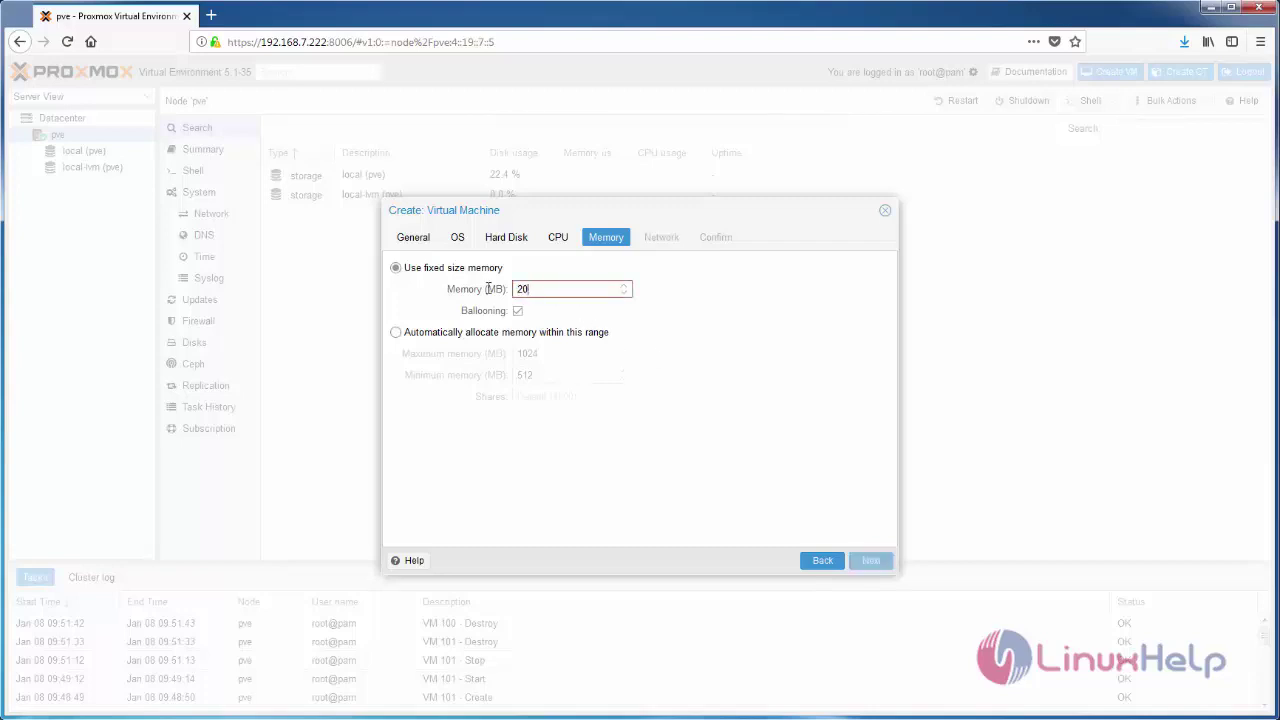
{"action": "type", "text": "48"}
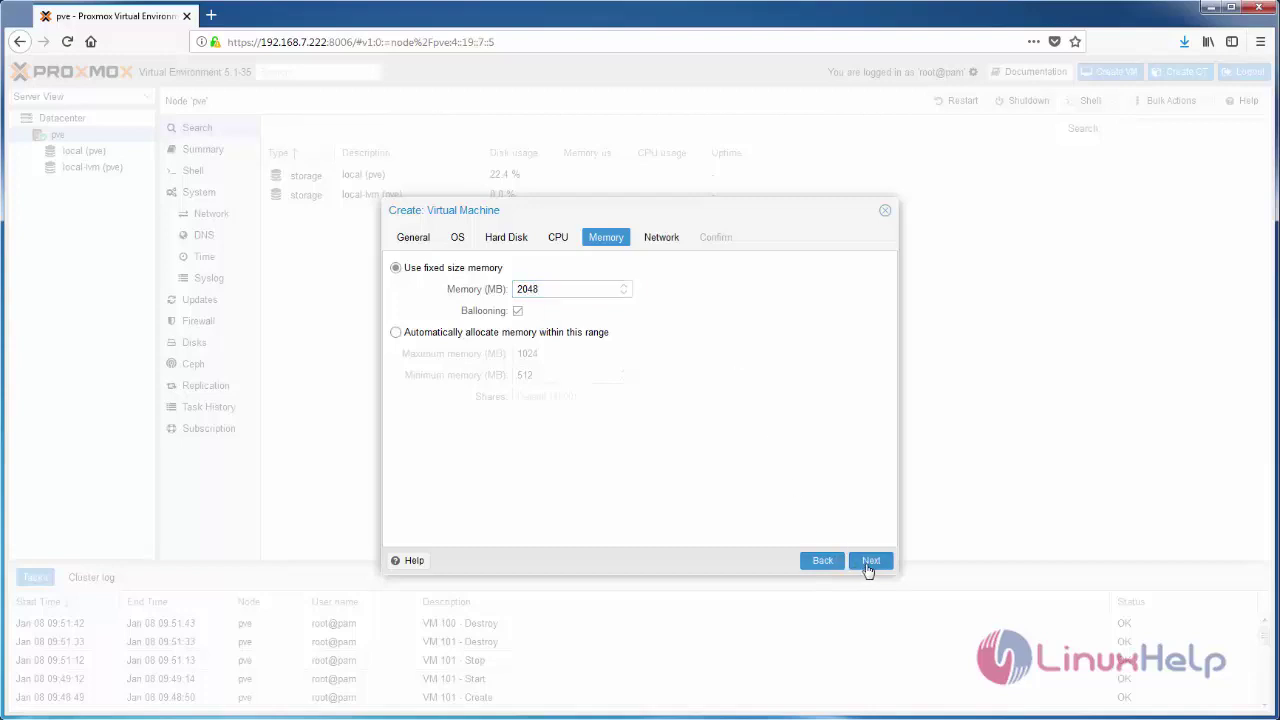
{"action": "left_click", "coordinate": [869, 562]}
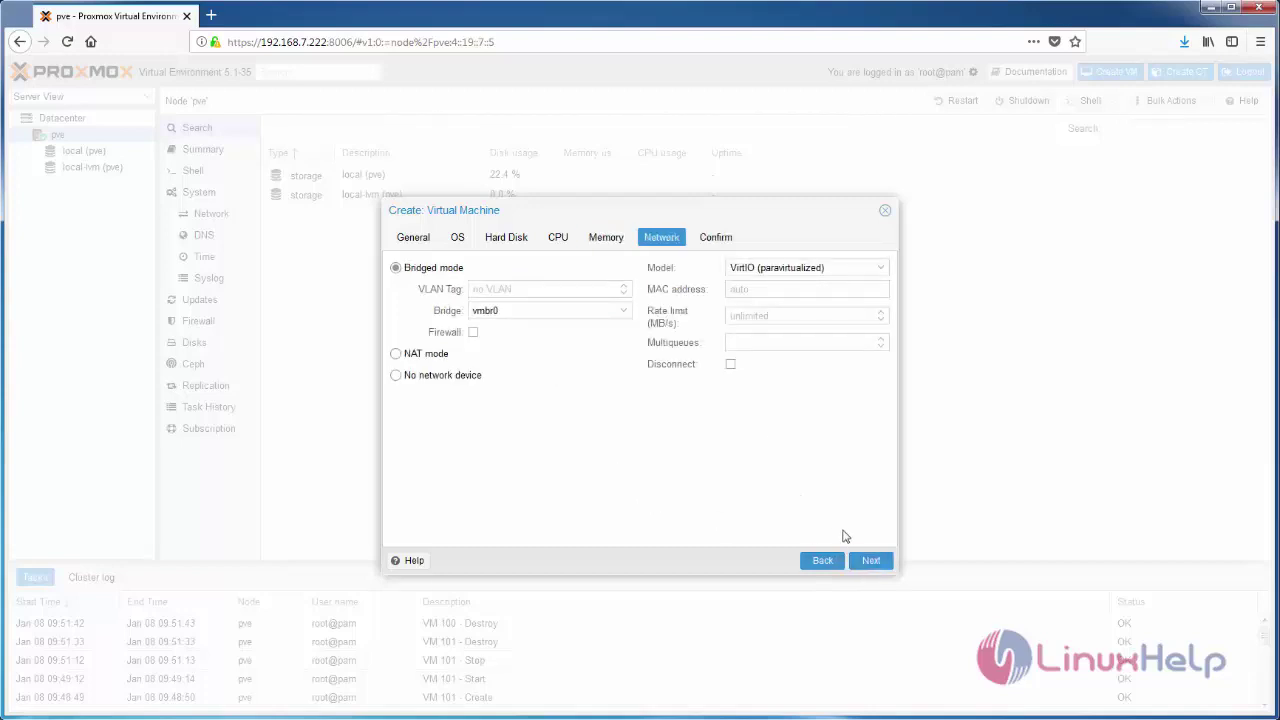
{"action": "left_click", "coordinate": [869, 561]}
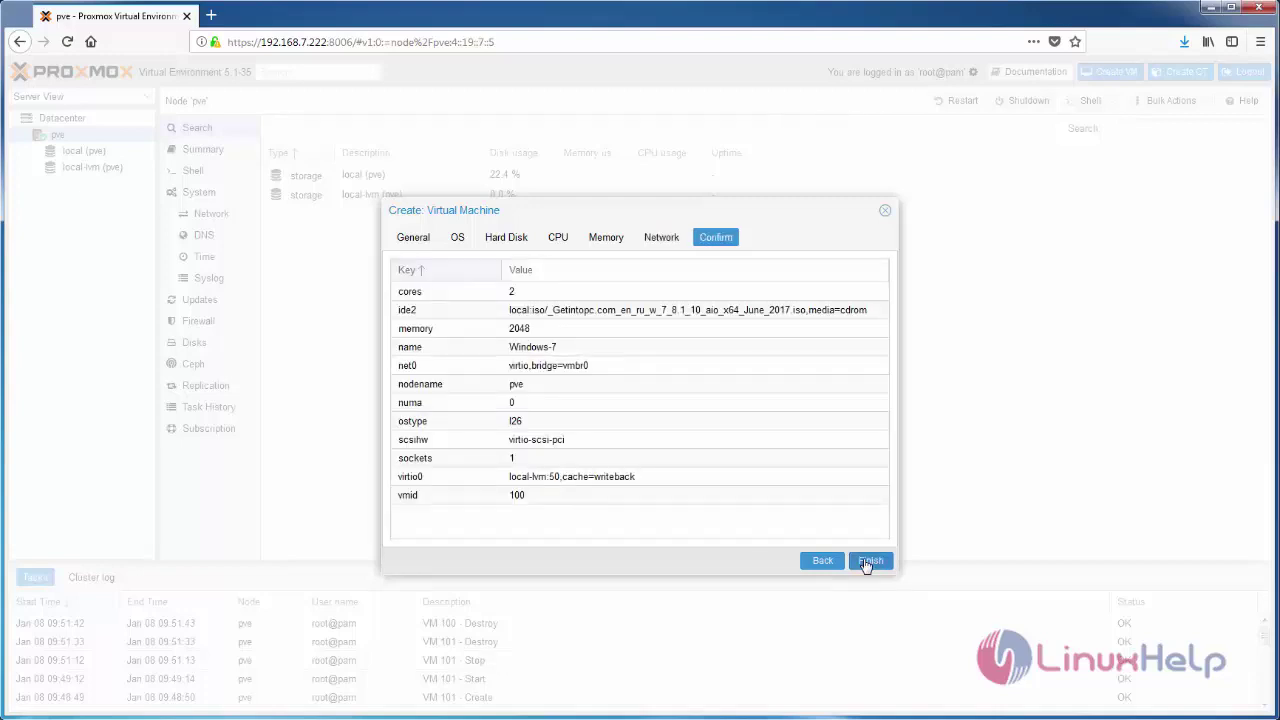
{"action": "left_click", "coordinate": [869, 561]}
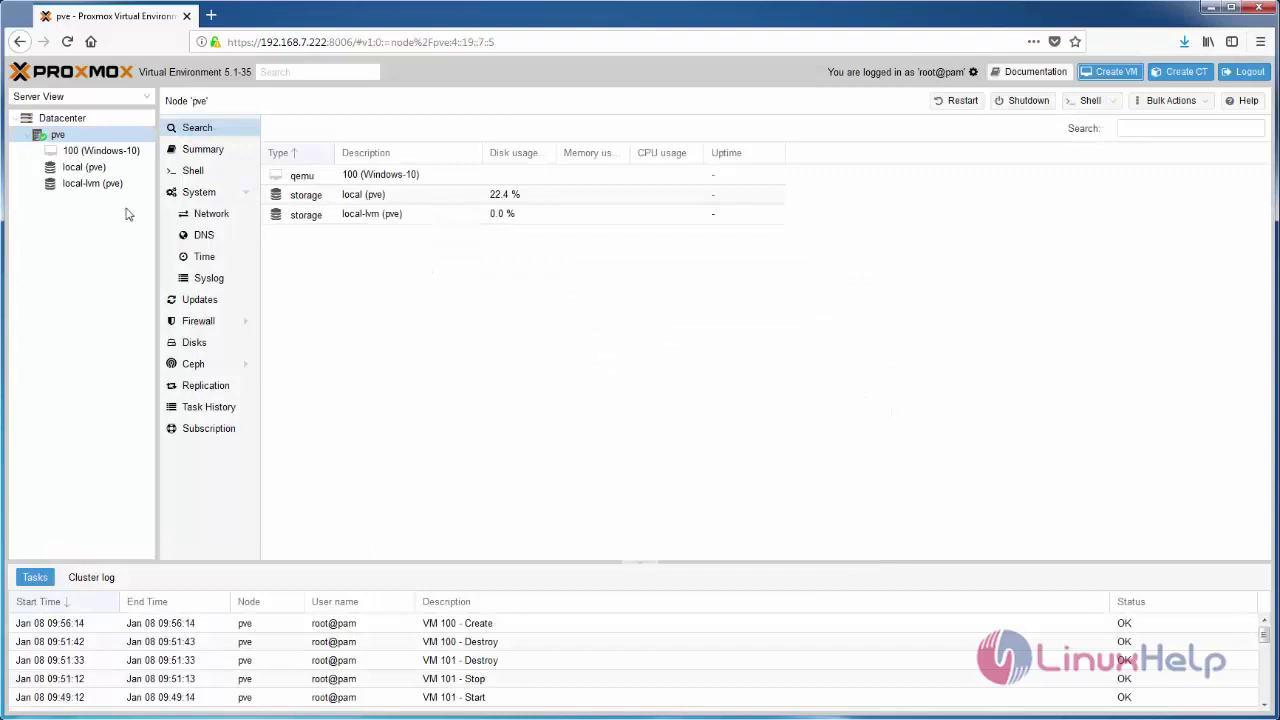
Step: Change the display graphic card of virtual machine 100 to SPICE
{"action": "left_click", "coordinate": [102, 152]}
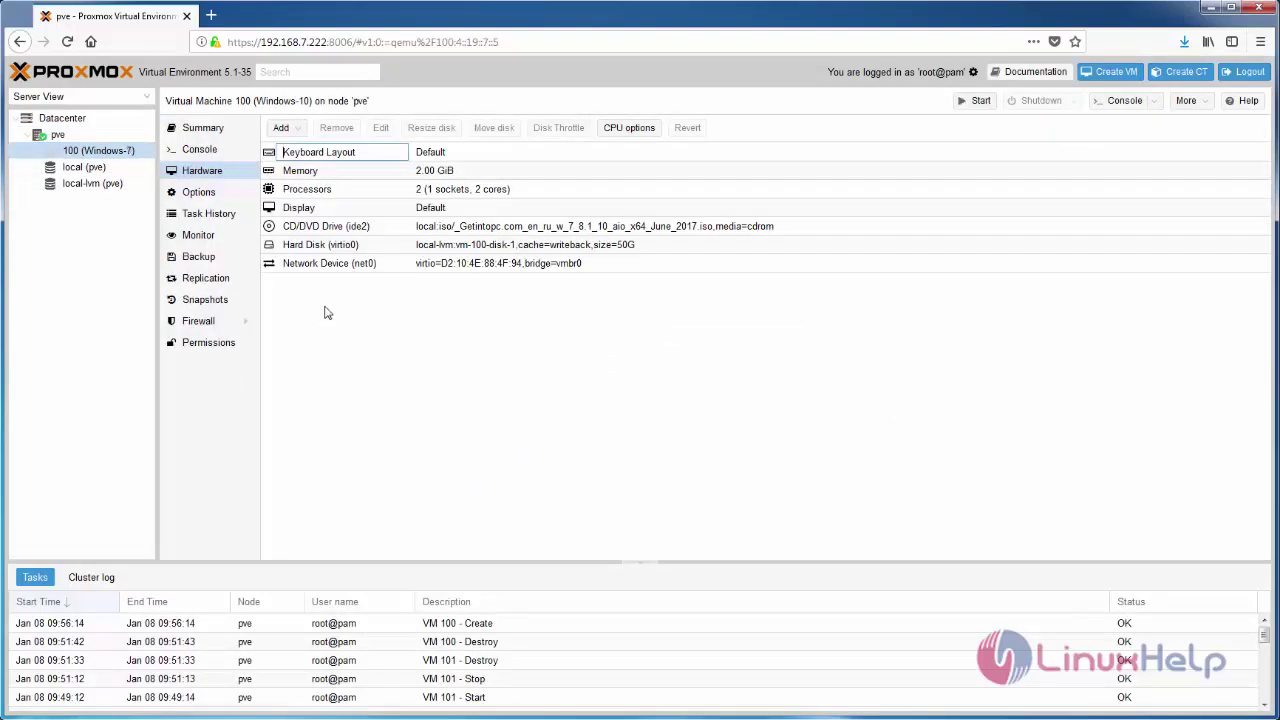
{"action": "double_click", "coordinate": [421, 208]}
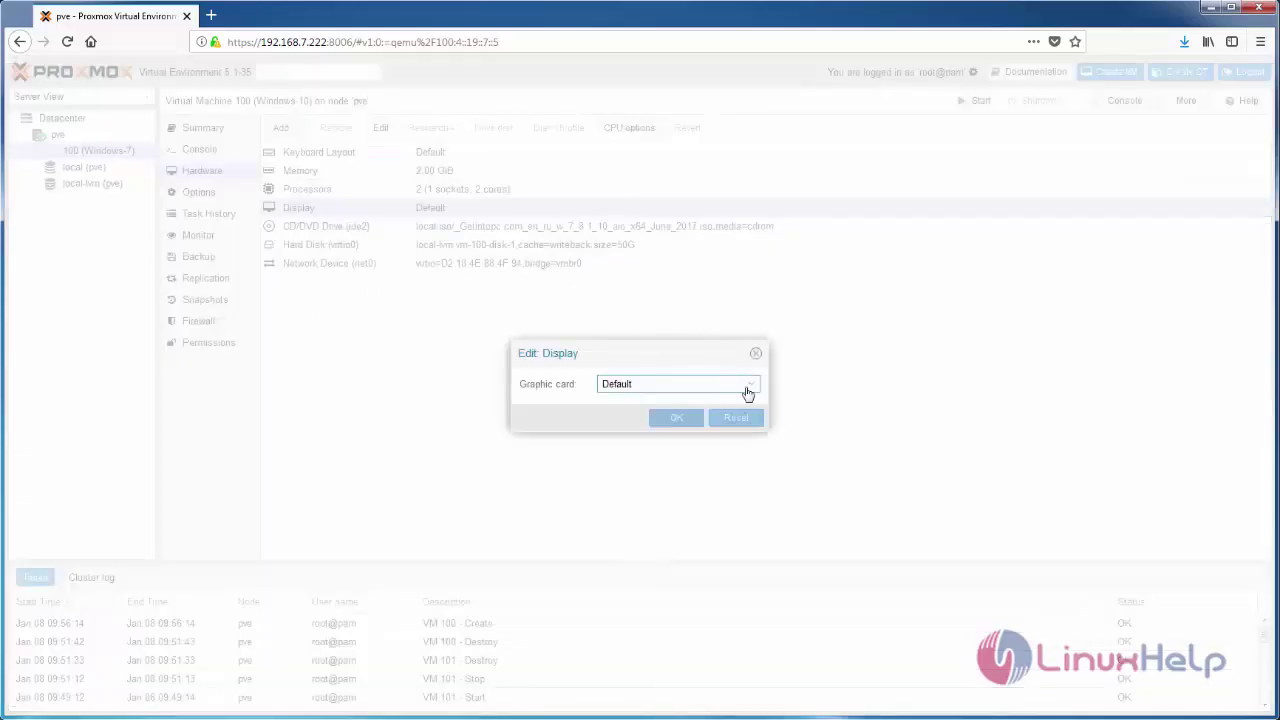
{"action": "left_click", "coordinate": [748, 393]}
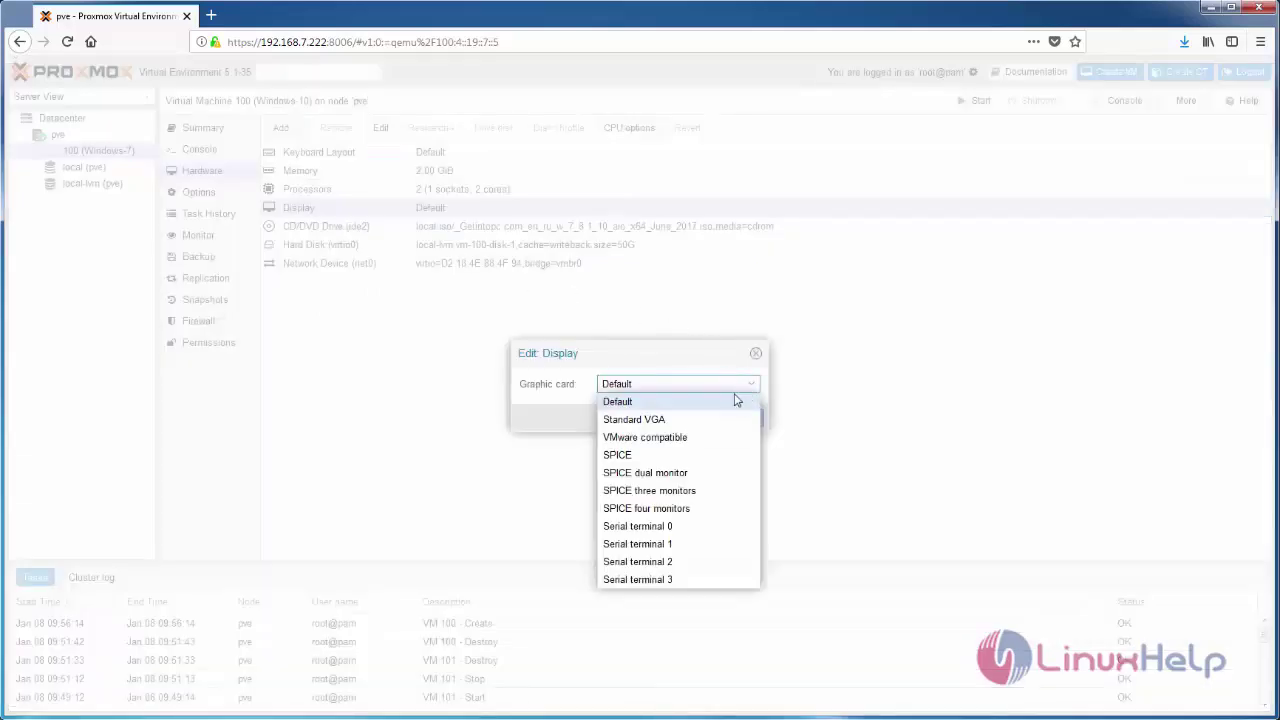
{"action": "left_click", "coordinate": [667, 452]}
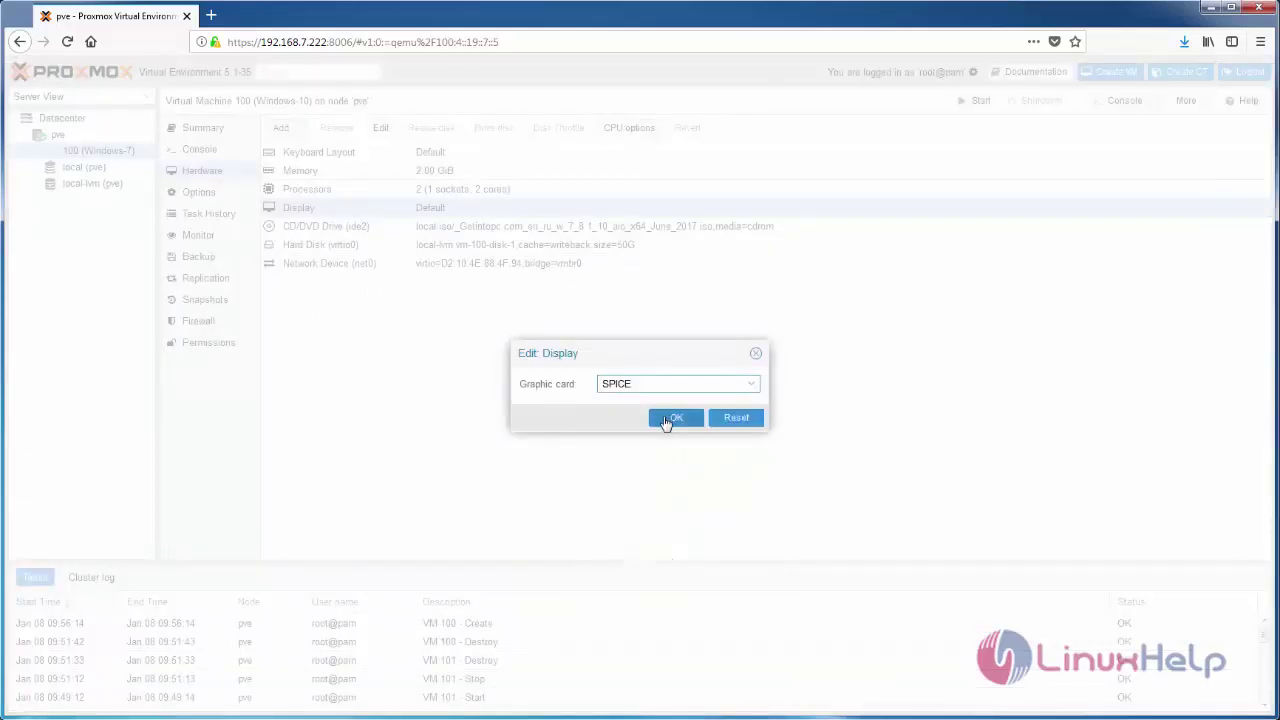
{"action": "left_click", "coordinate": [667, 419]}
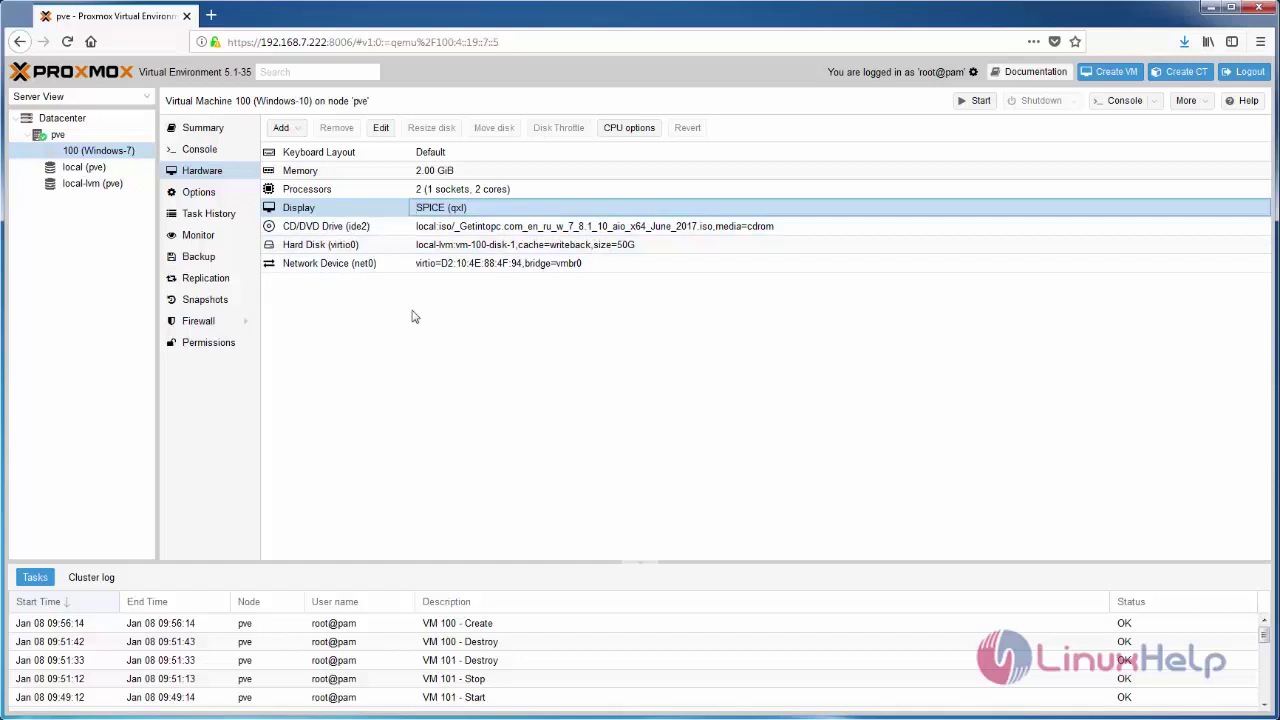
Step: Add an IDE 0 CD/DVD drive to the virtual machine using virtio-win-0.1-74.iso from local storage
{"action": "left_click", "coordinate": [287, 129]}
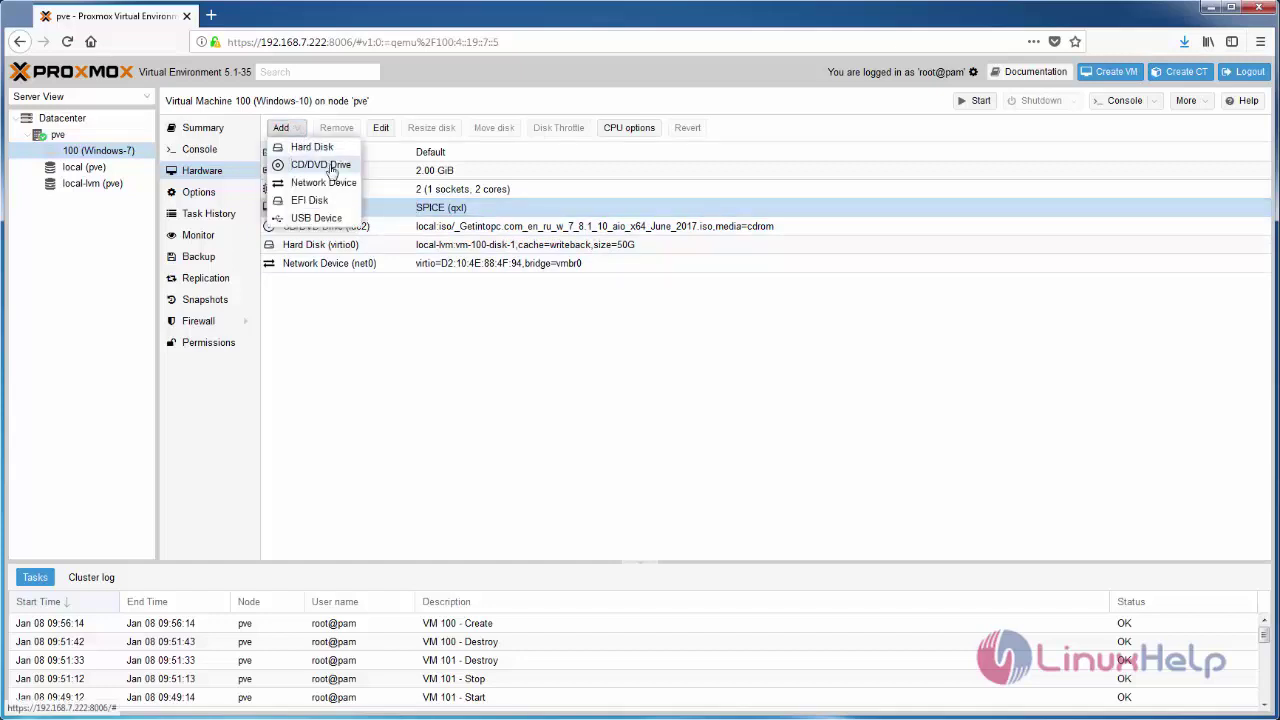
{"action": "left_click", "coordinate": [322, 165]}
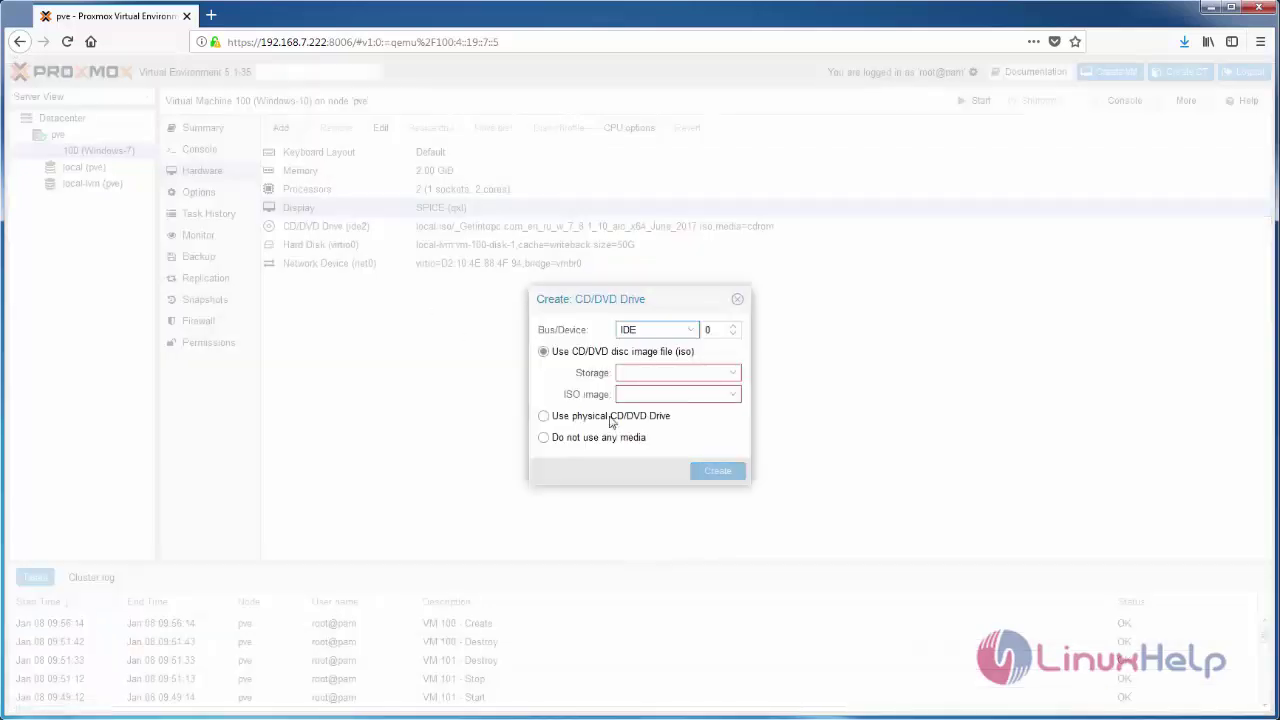
{"action": "left_click", "coordinate": [733, 374]}
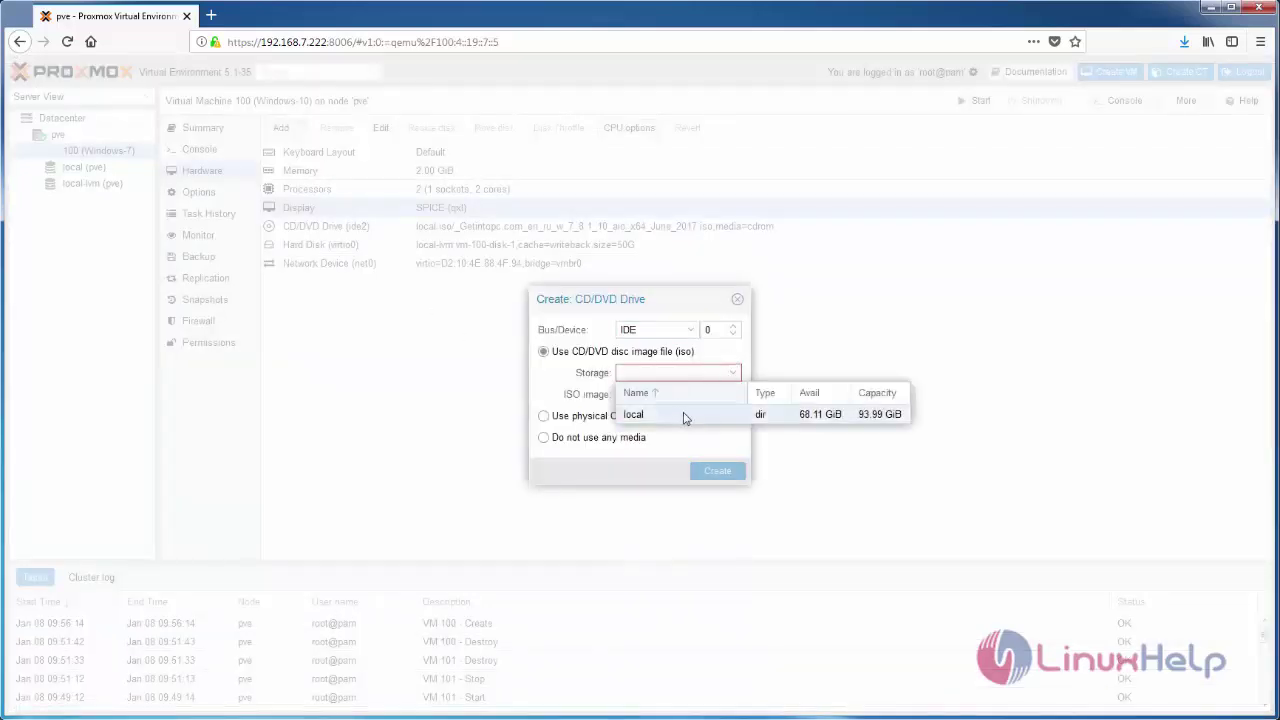
{"action": "left_click", "coordinate": [680, 413]}
{"action": "left_click", "coordinate": [733, 395]}
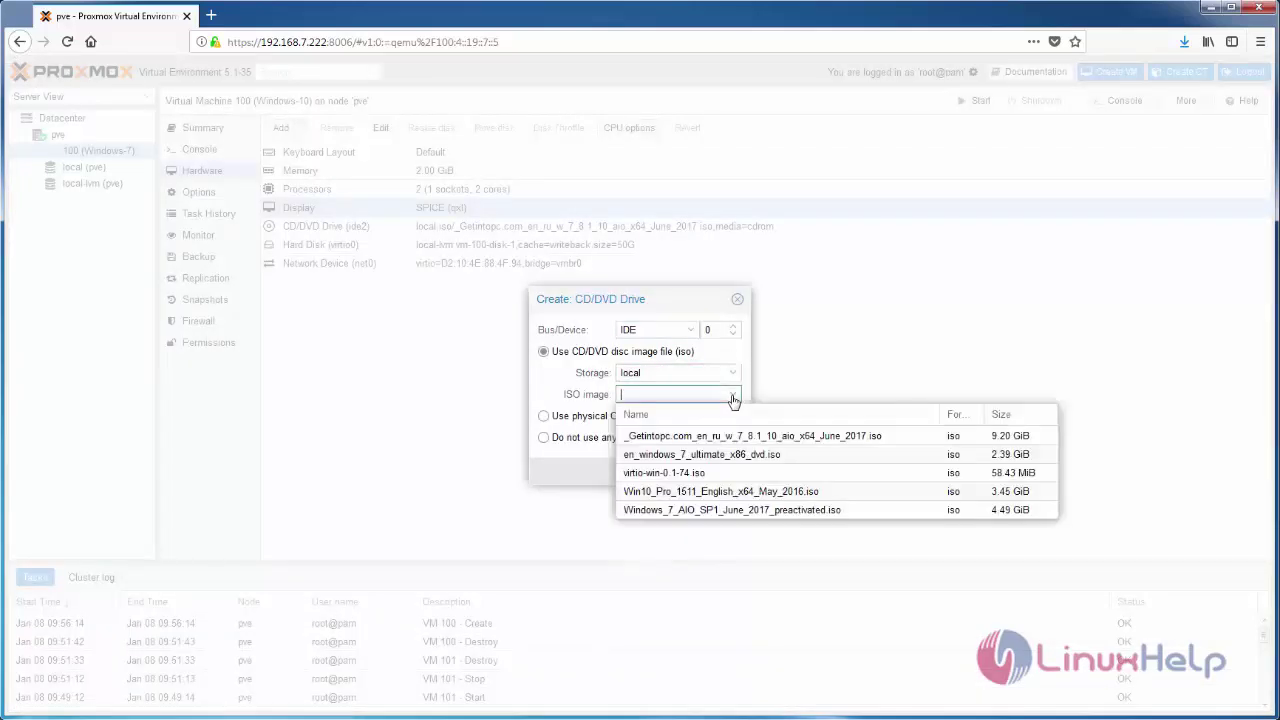
{"action": "left_click", "coordinate": [664, 473]}
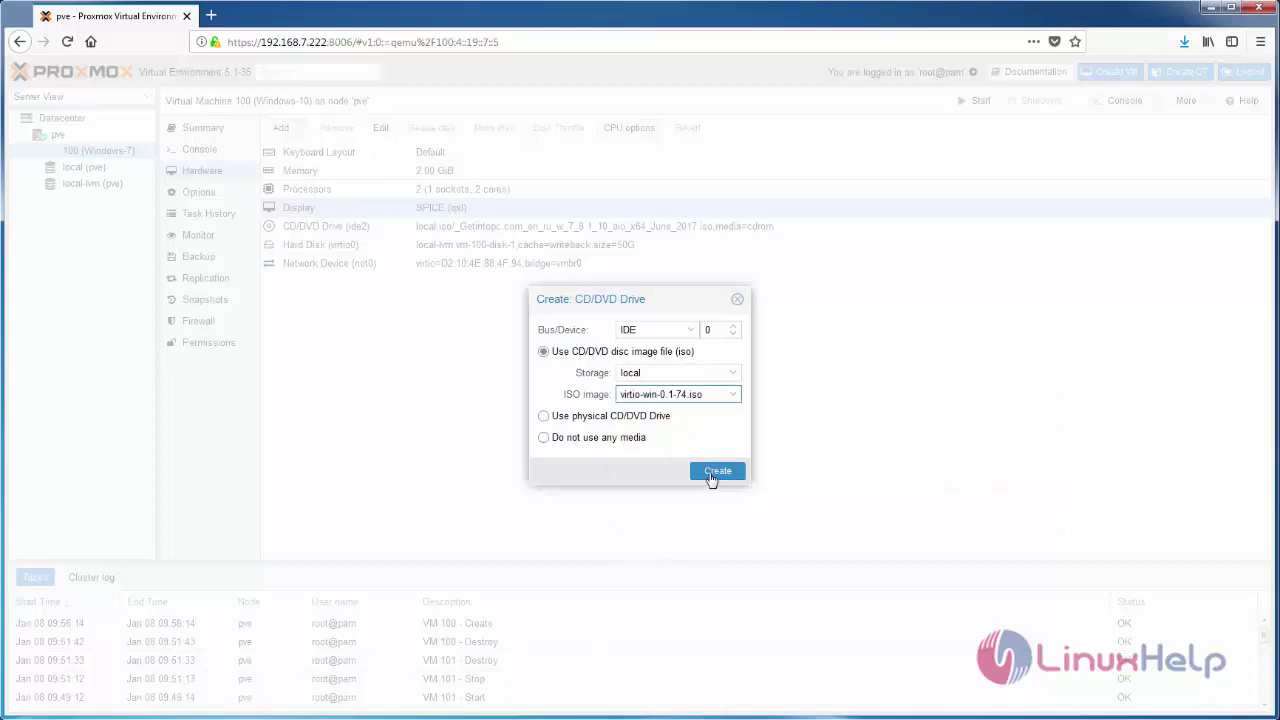
{"action": "left_click", "coordinate": [712, 473]}
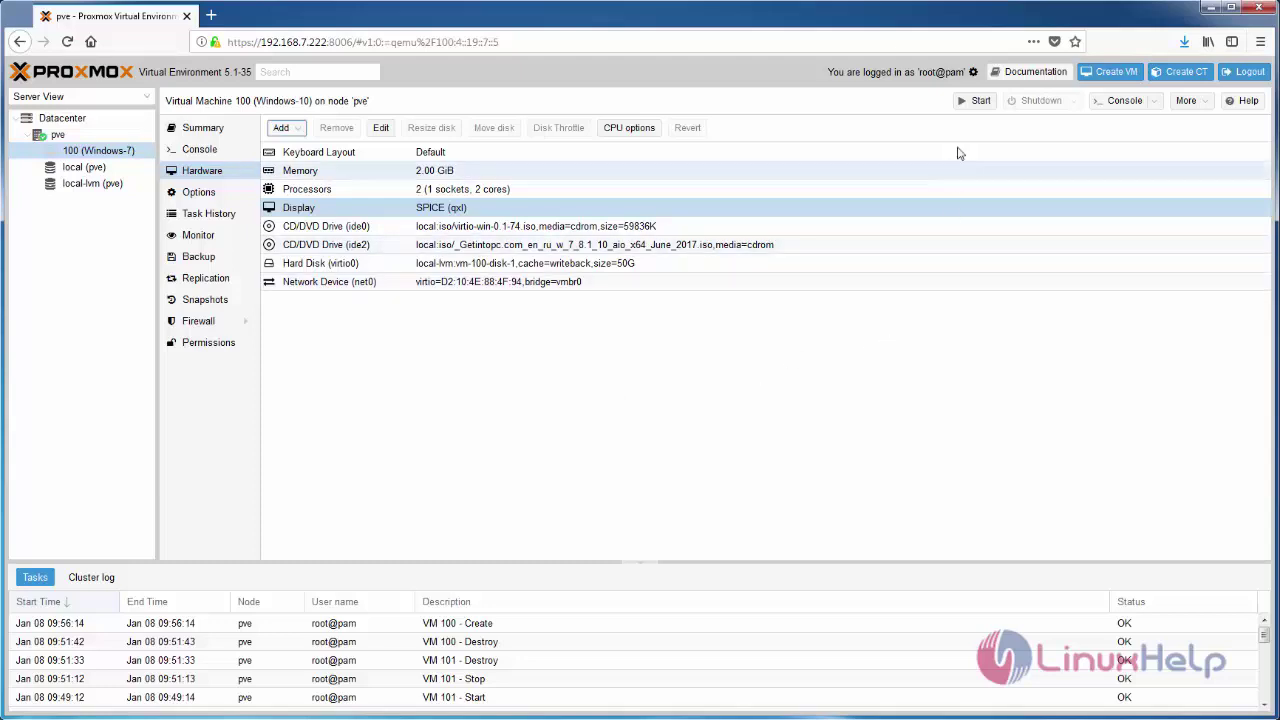
Step: Start virtual machine 100 and open its SPICE console in VirtViewer
{"action": "left_click", "coordinate": [971, 105]}
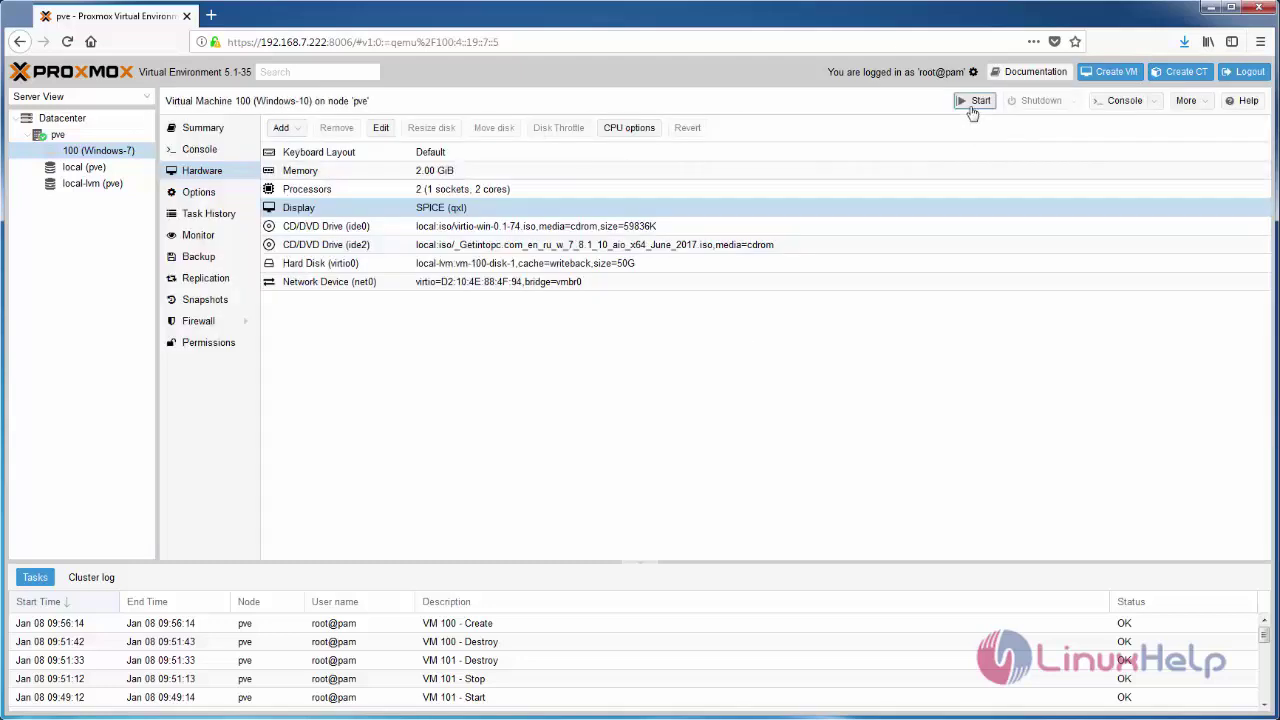
{"action": "left_click", "coordinate": [1155, 105]}
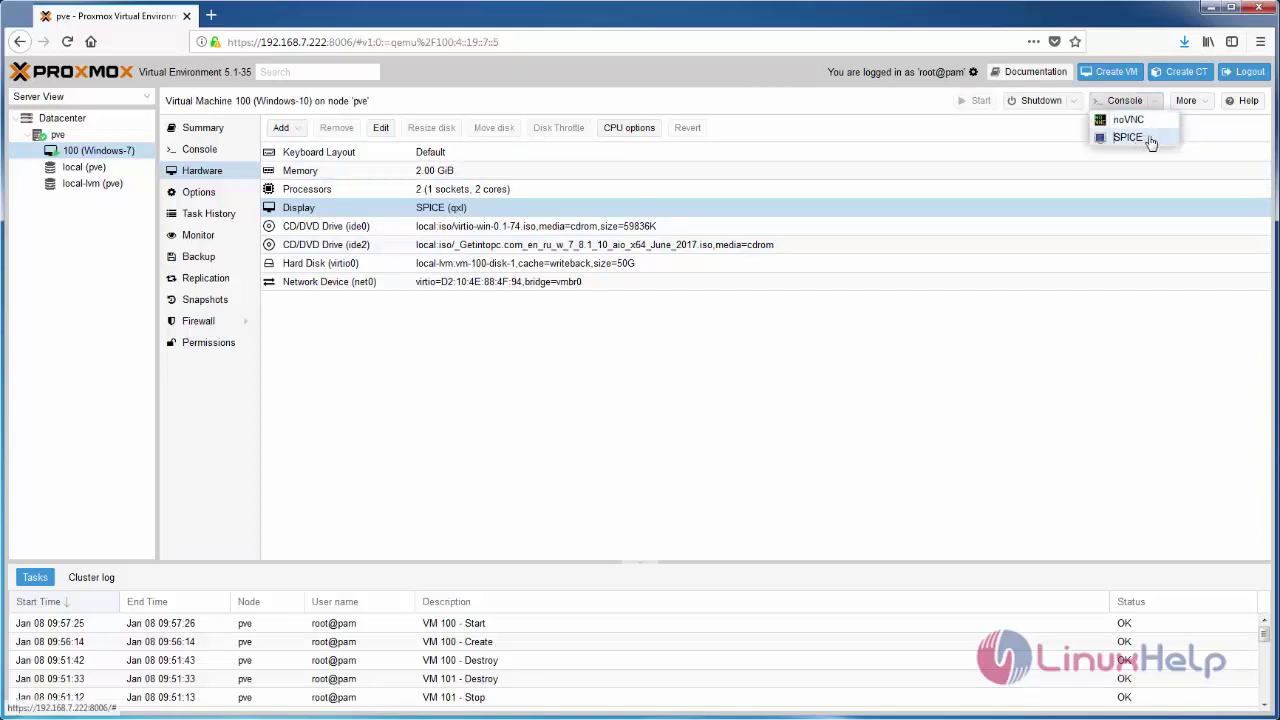
{"action": "left_click", "coordinate": [1150, 140]}
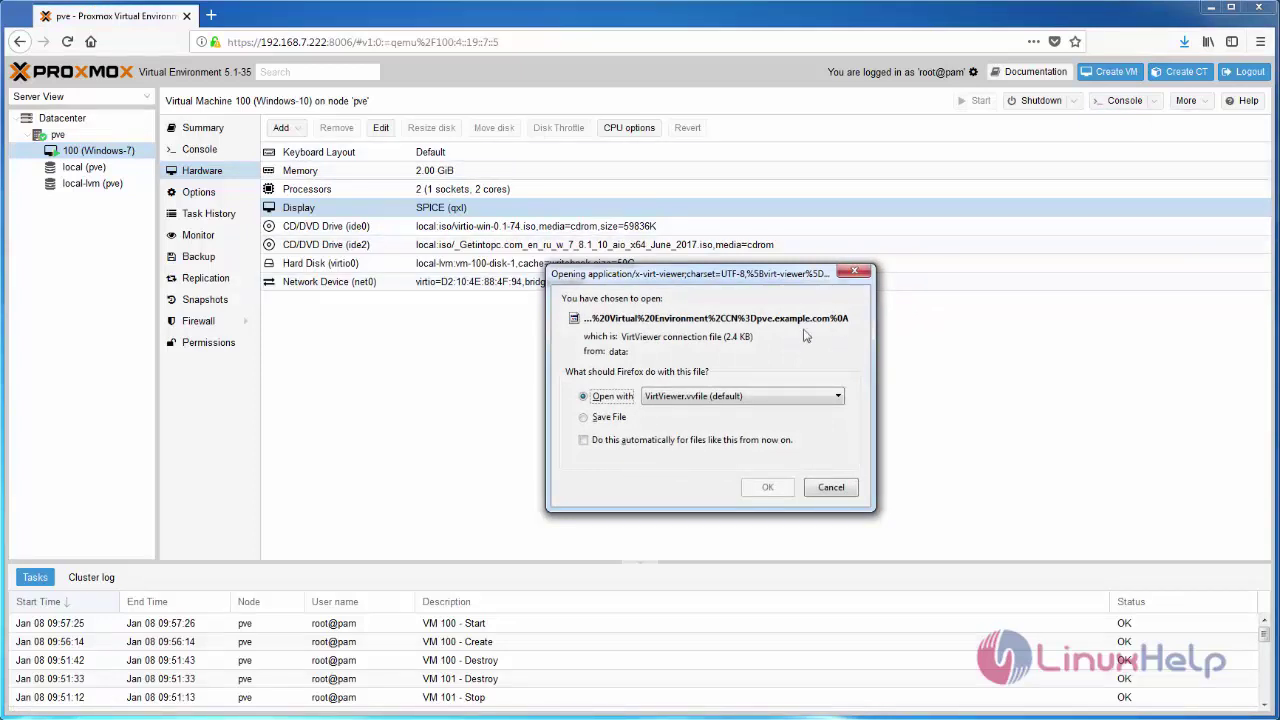
{"action": "left_click", "coordinate": [765, 487]}
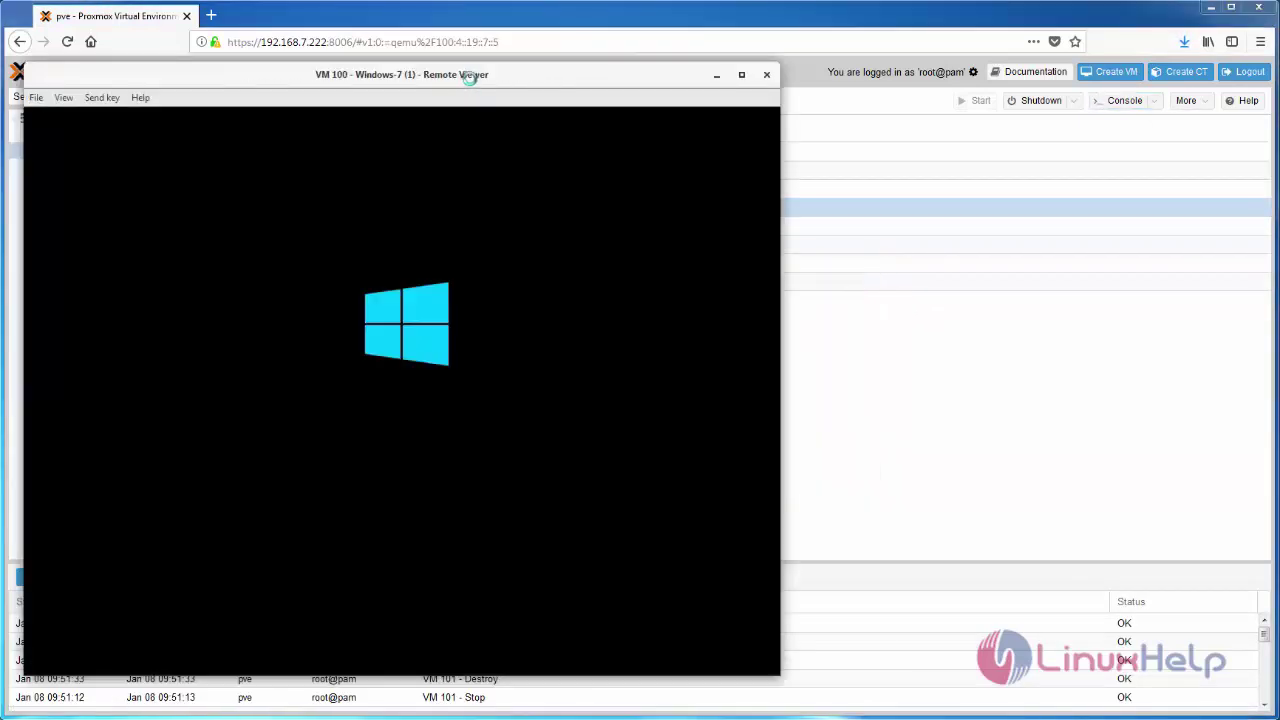
{"action": "left_click_drag", "start_coordinate": [469, 79], "coordinate": [735, 77]}
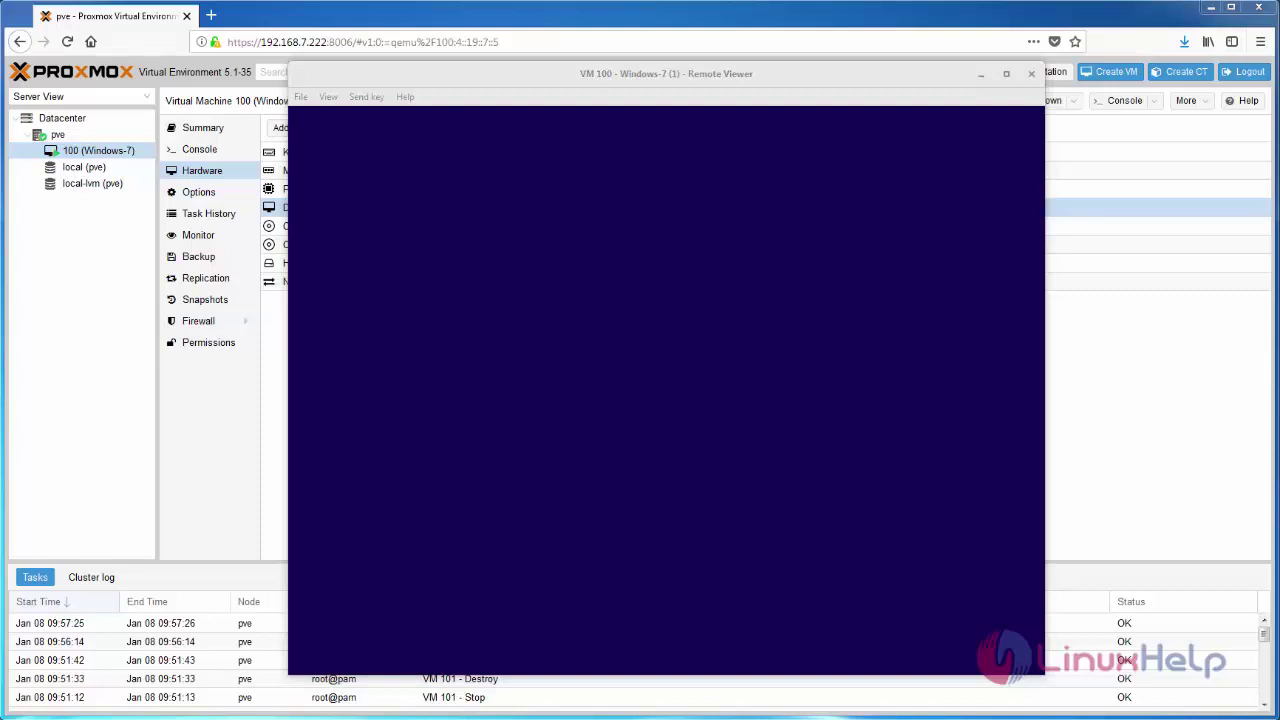
Step: Choose English as the setup language, accept the English (United States) and US keyboard preferences, and begin the installation
{"action": "left_click", "coordinate": [690, 445]}
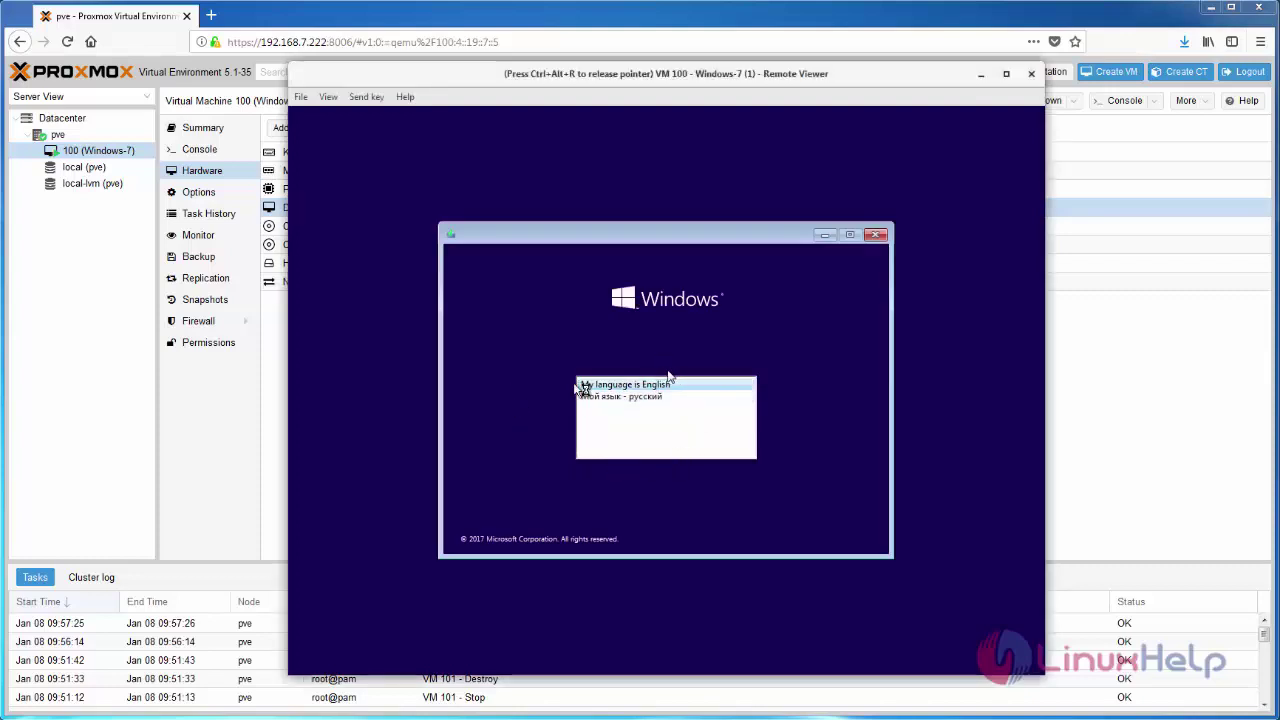
{"action": "left_click", "coordinate": [606, 386]}
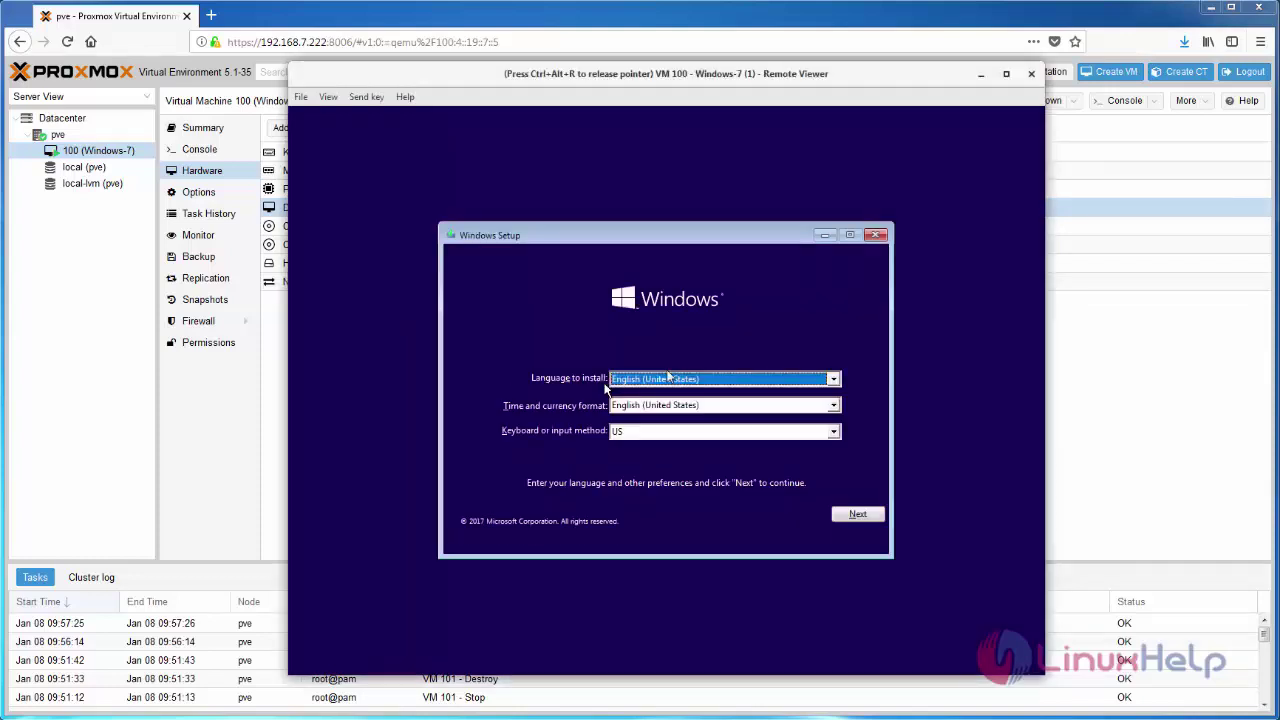
{"action": "left_click", "coordinate": [858, 516]}
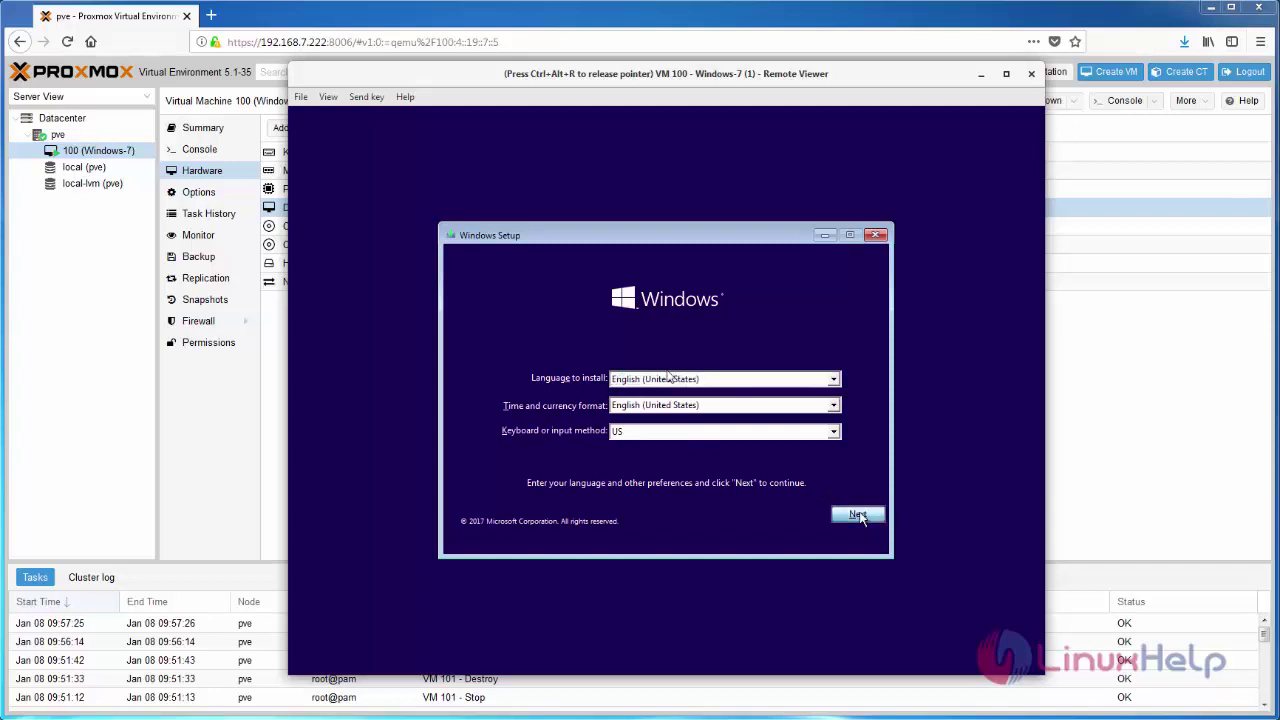
{"action": "left_click", "coordinate": [657, 400]}
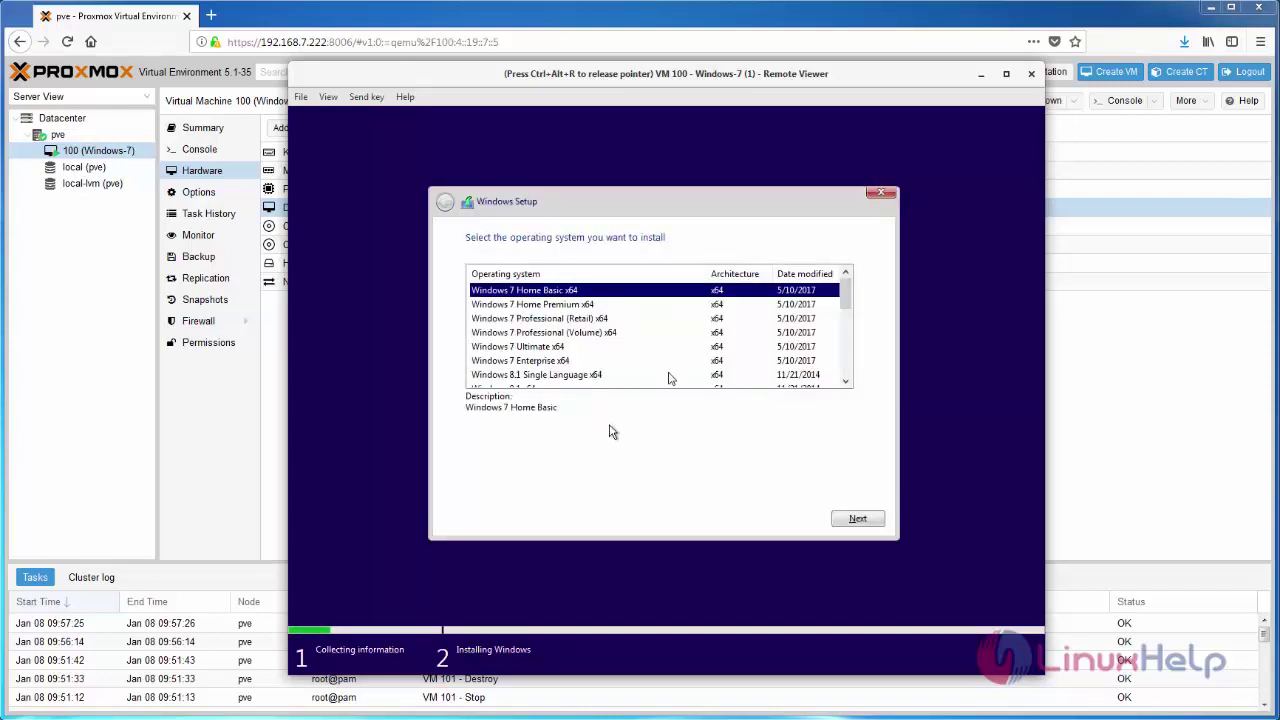
Step: Select Windows 7 Ultimate x64 as the operating system to install and accept its license terms
{"action": "left_click", "coordinate": [530, 347]}
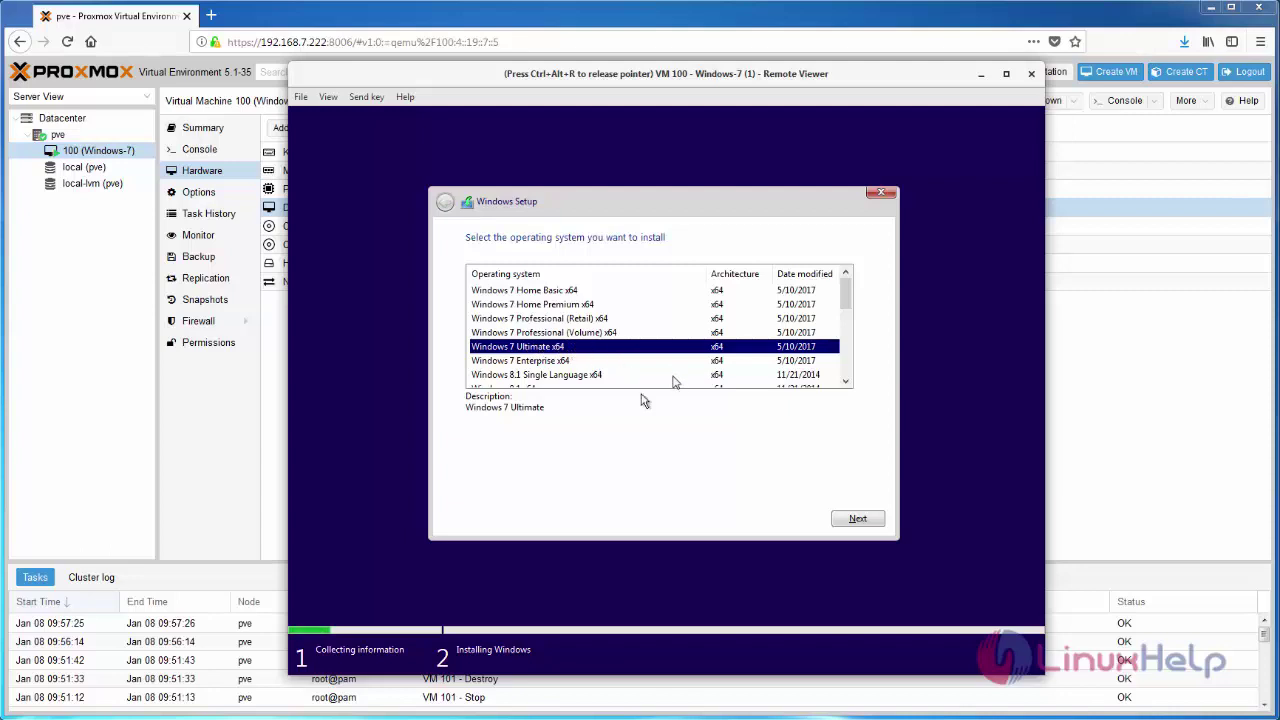
{"action": "left_click", "coordinate": [857, 520]}
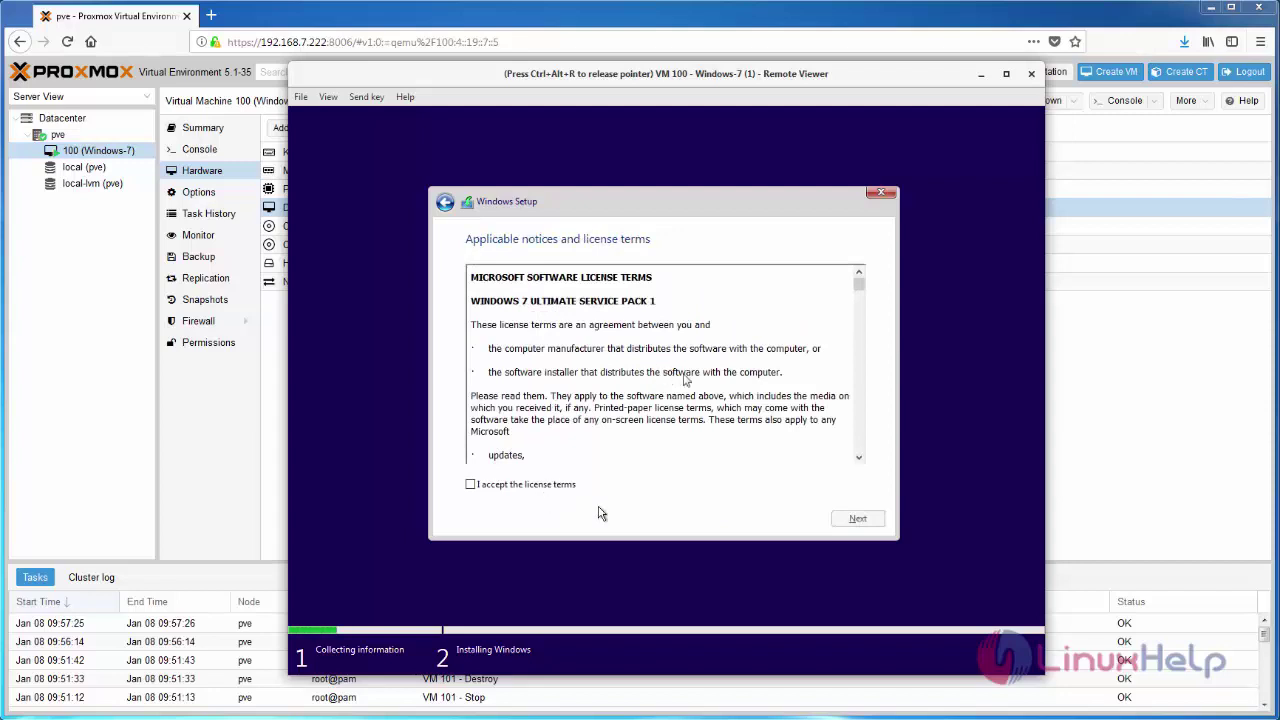
{"action": "left_click", "coordinate": [526, 487]}
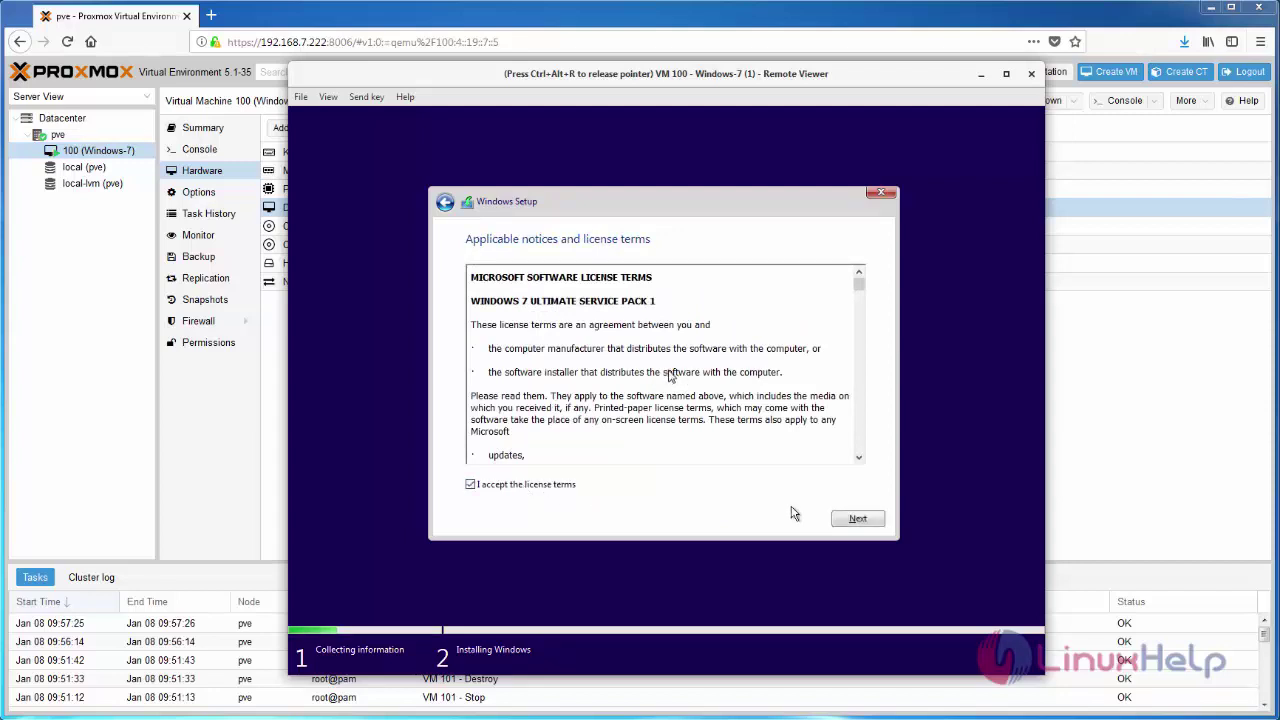
{"action": "left_click", "coordinate": [850, 519]}
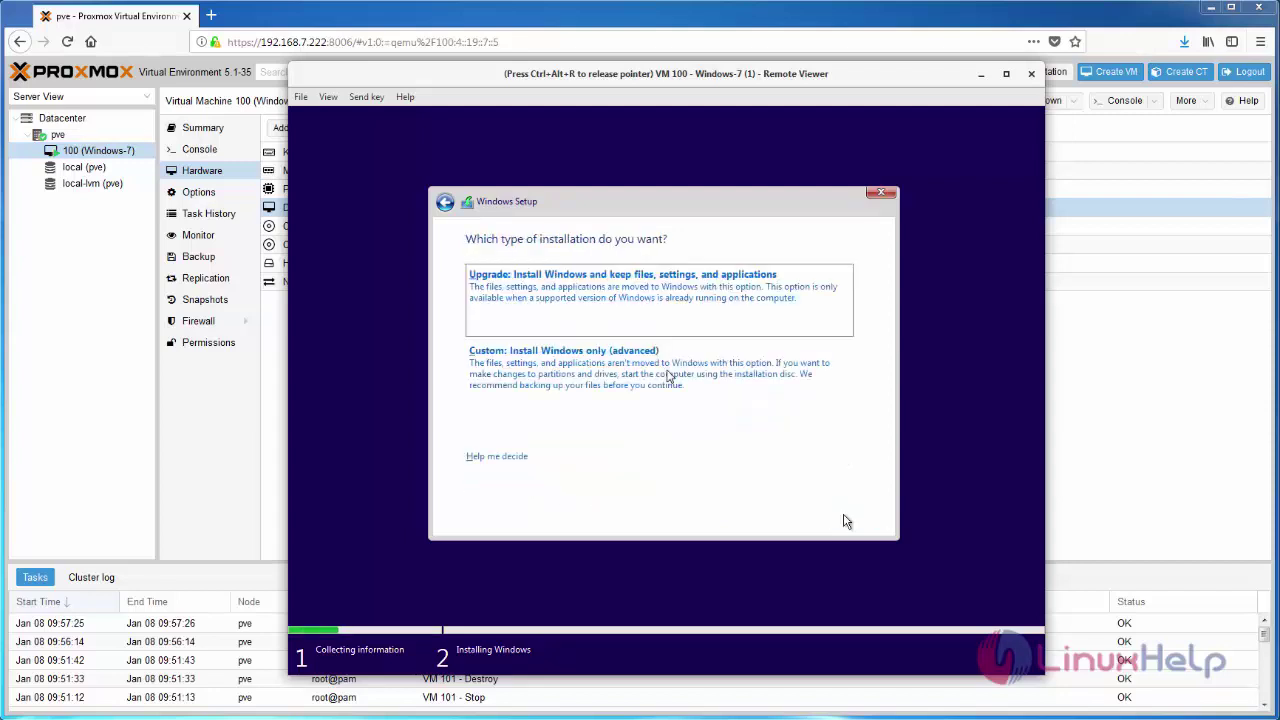
Step: Choose the custom Windows-only installation and browse for storage drivers in WIN7\AMD64 on the D: CDROM drive
{"action": "left_click", "coordinate": [526, 374]}
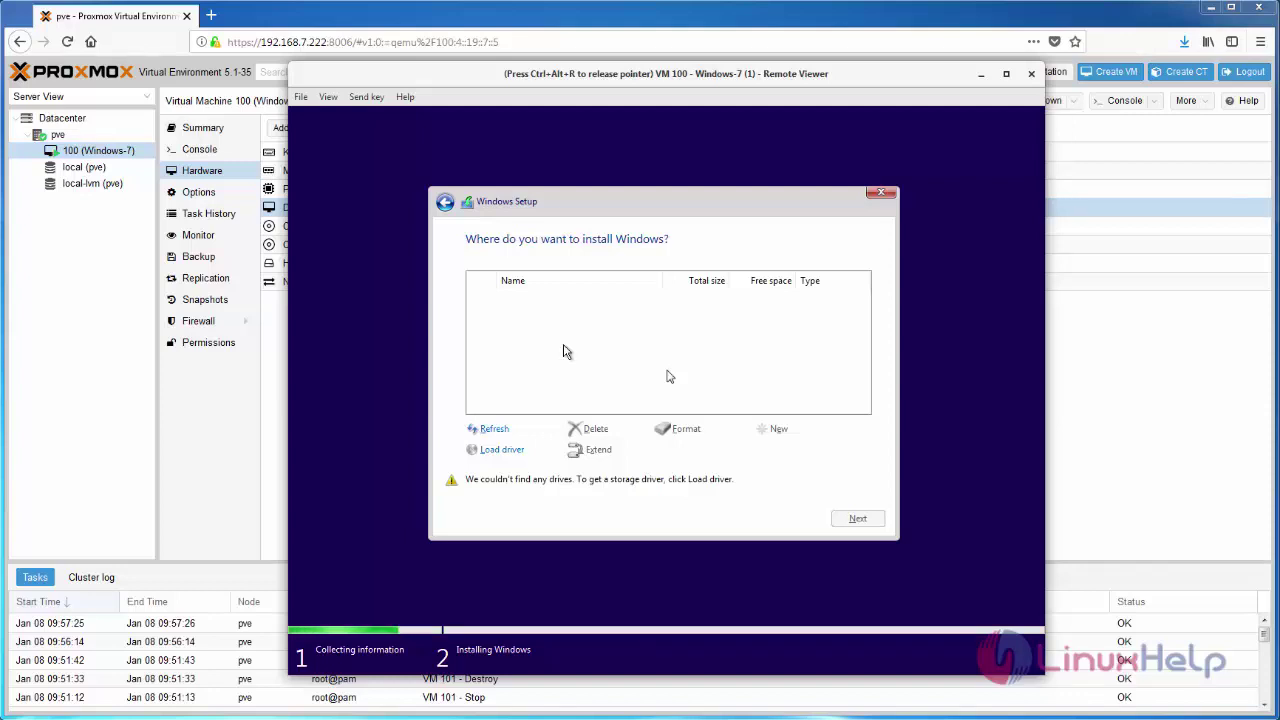
{"action": "left_click", "coordinate": [505, 450]}
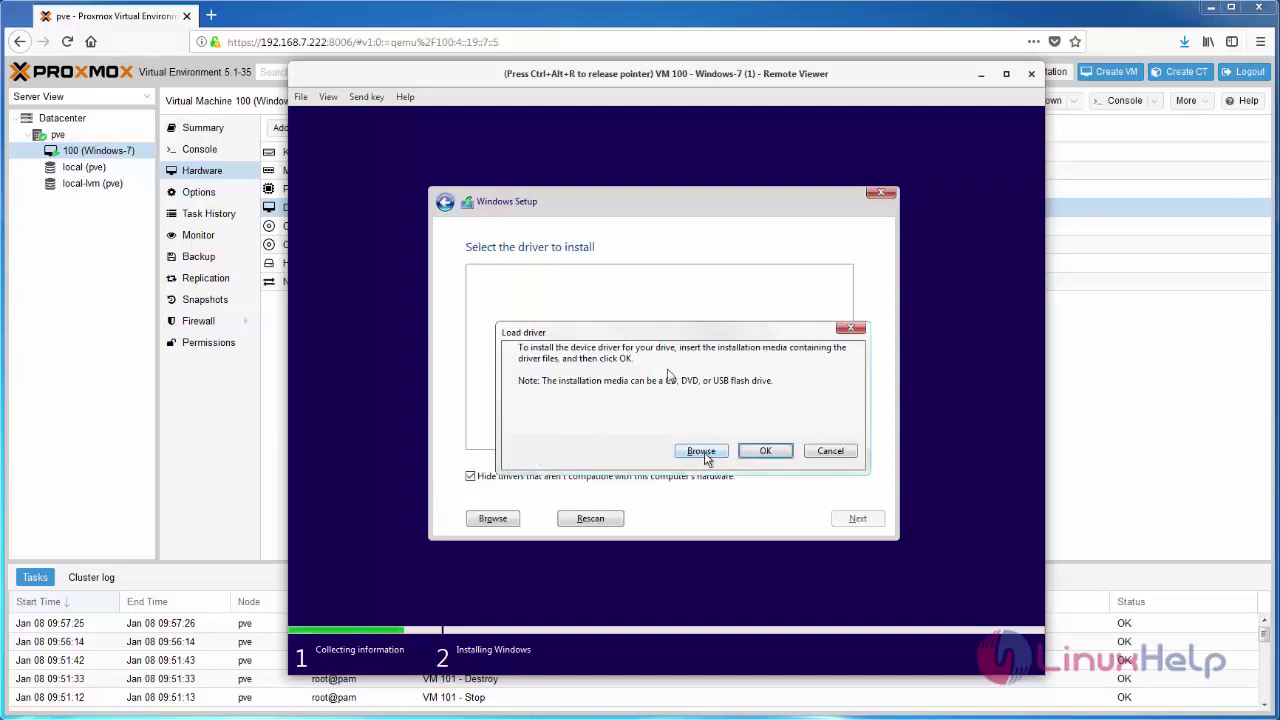
{"action": "left_click", "coordinate": [705, 454]}
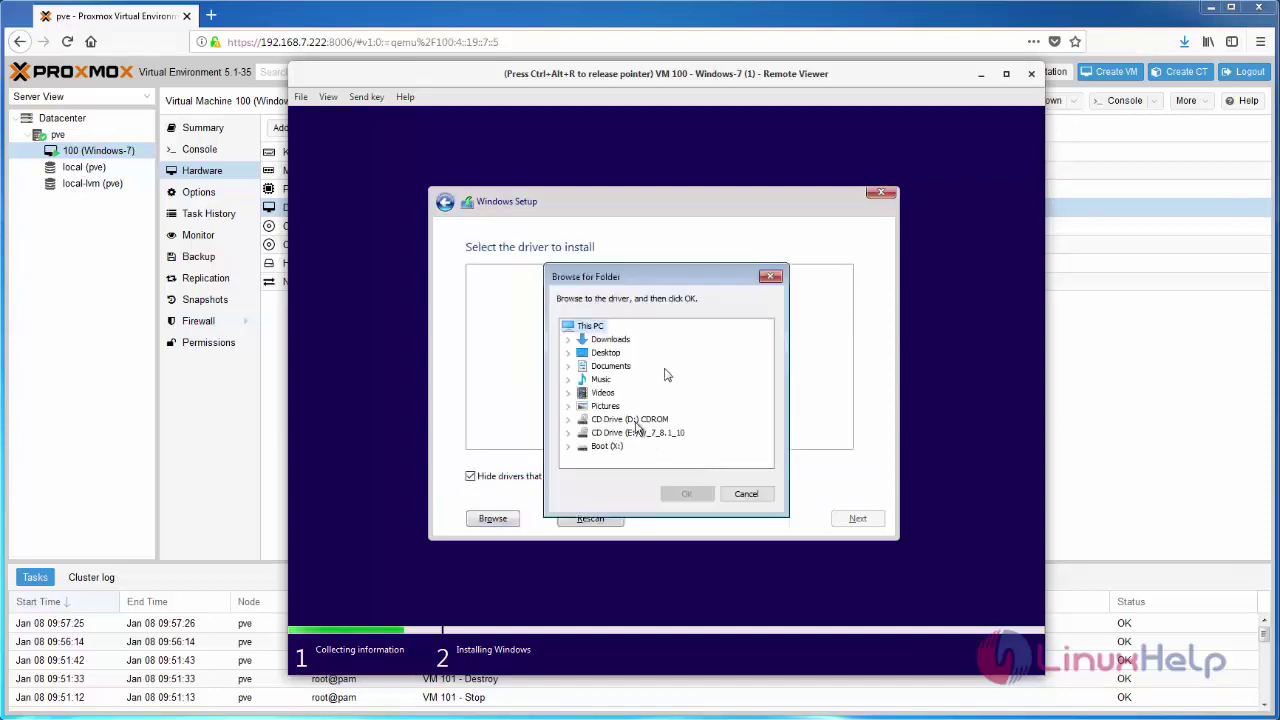
{"action": "double_click", "coordinate": [630, 419]}
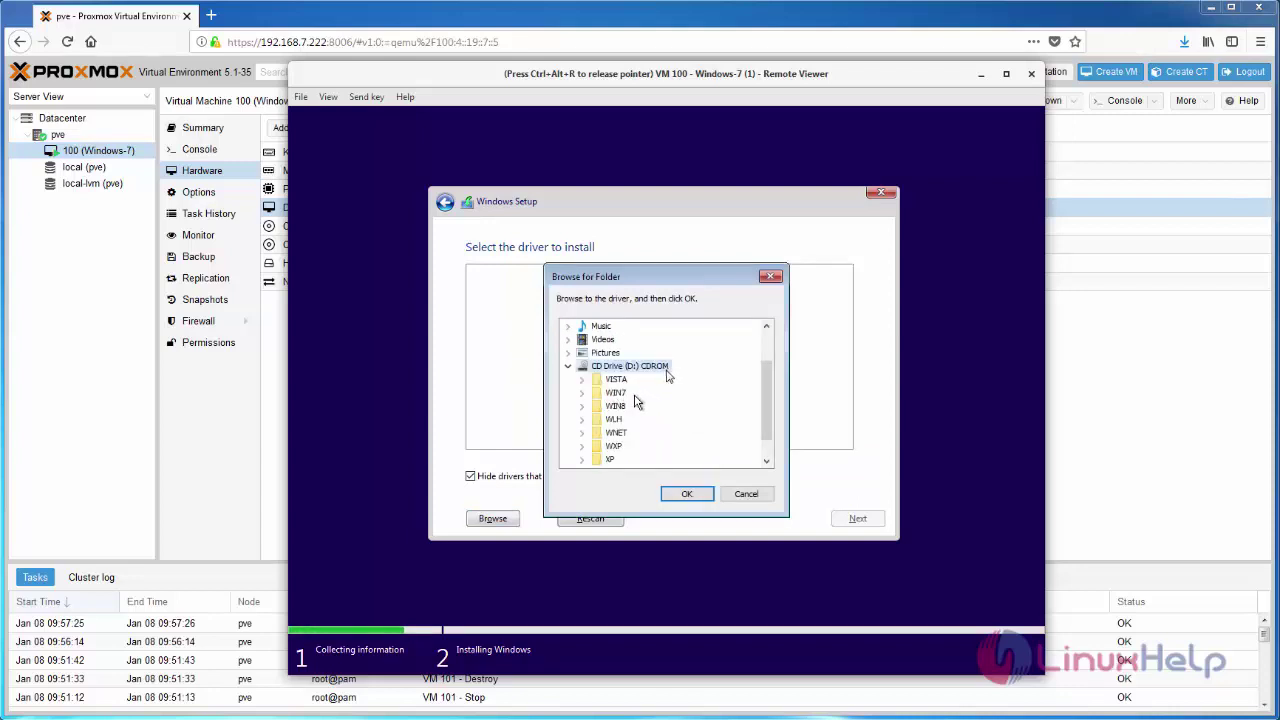
{"action": "double_click", "coordinate": [615, 393]}
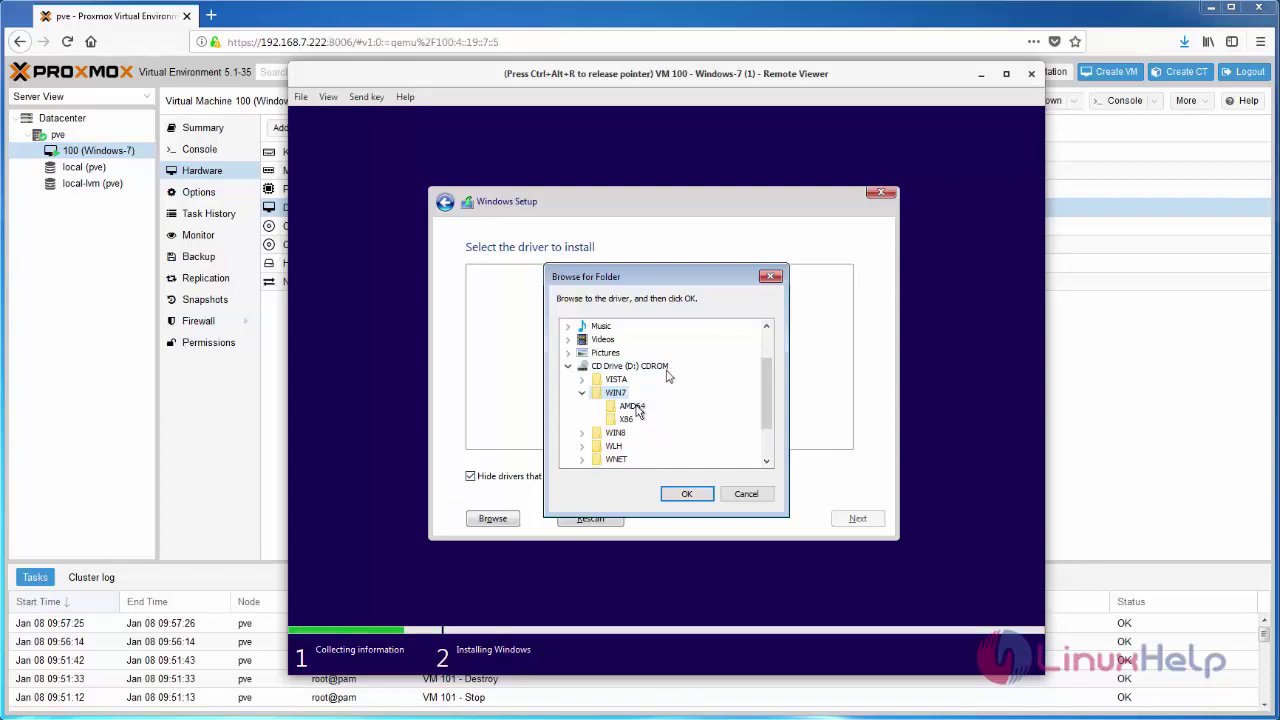
{"action": "left_click", "coordinate": [632, 406]}
{"action": "left_click", "coordinate": [684, 494]}
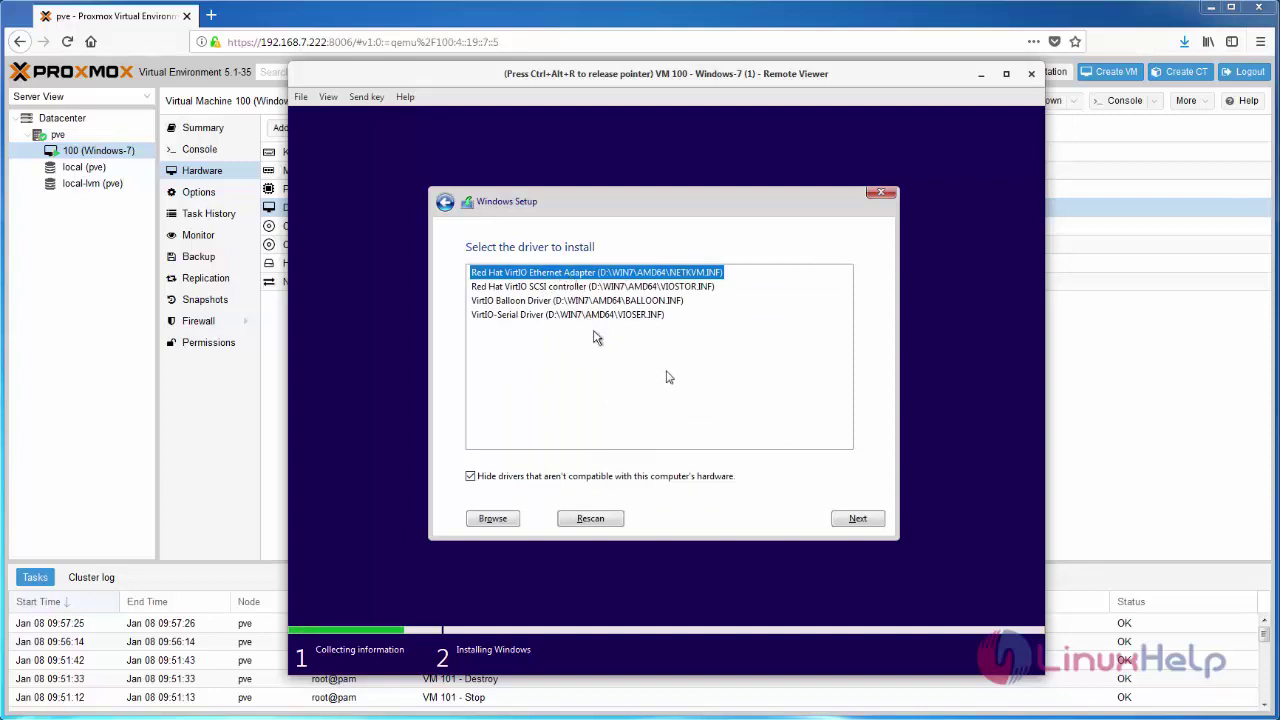
Step: Select all the listed drivers, from the VirtIO Ethernet adapter through the VirtIO-Serial driver, and install them
{"action": "left_click", "coordinate": [597, 362]}
{"action": "left_click_drag", "start_coordinate": [590, 355], "coordinate": [552, 256]}
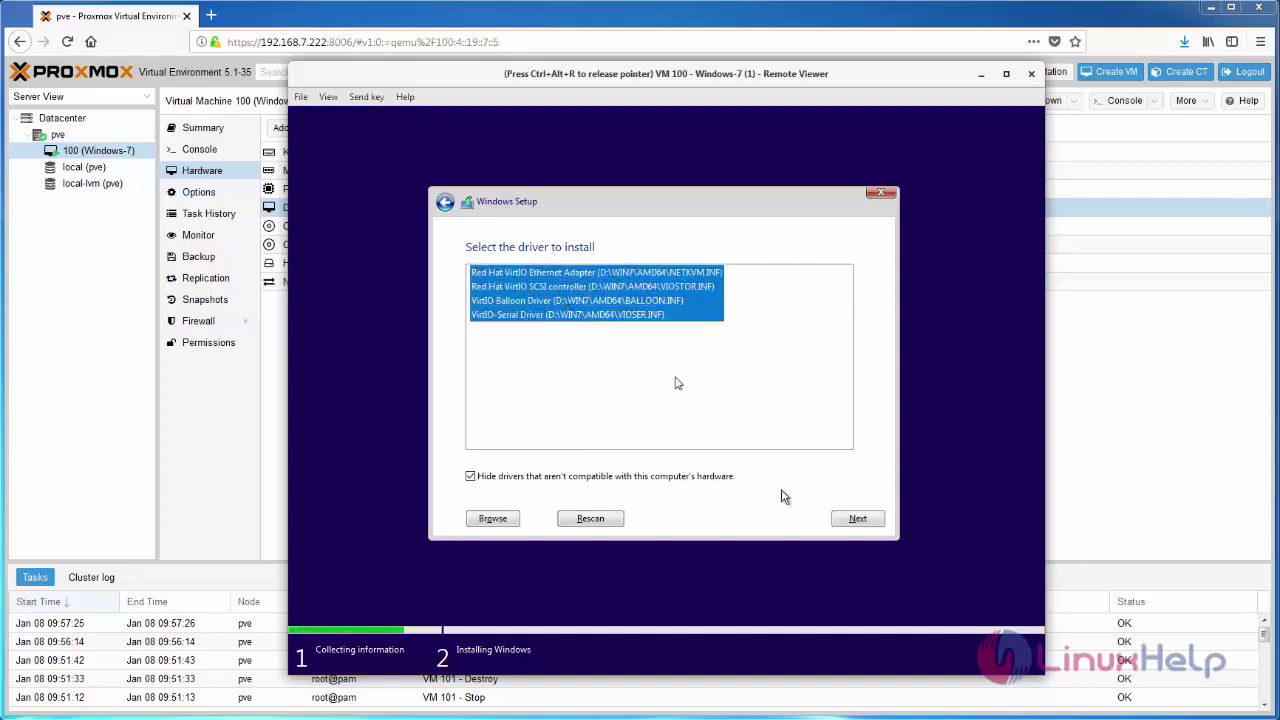
{"action": "left_click", "coordinate": [857, 520]}
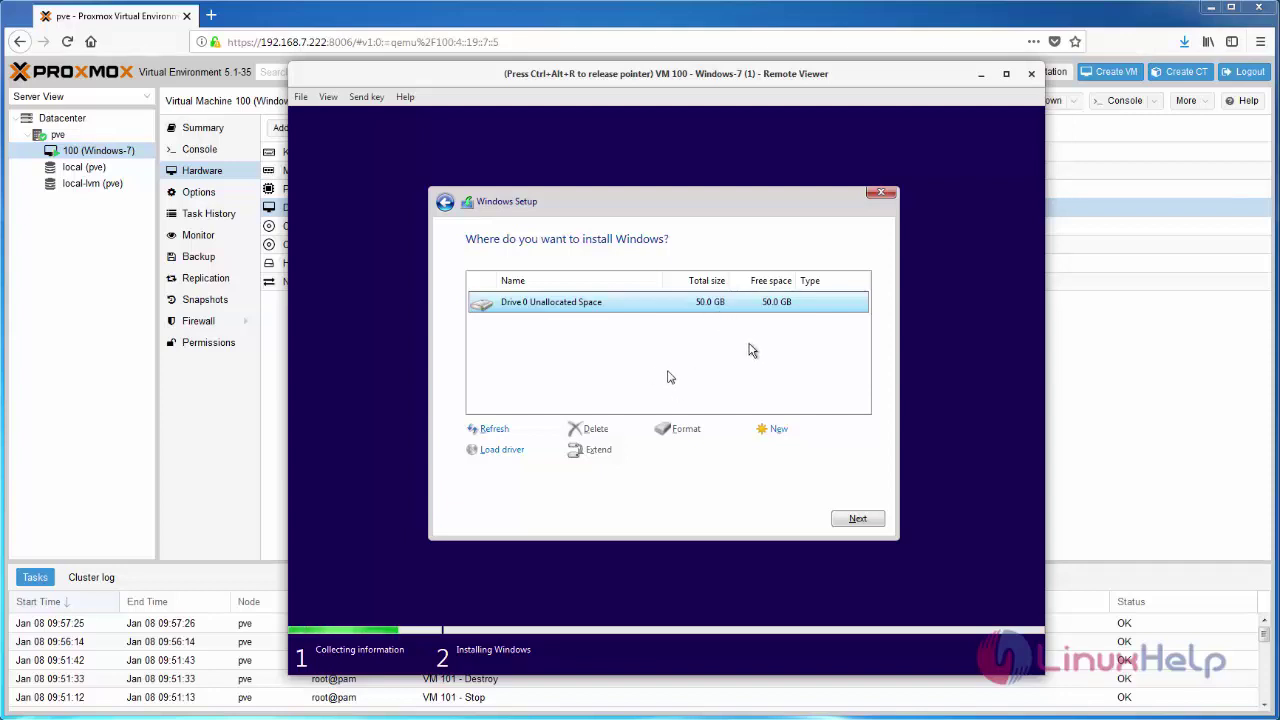
Step: Create a 51200 MB partition from Drive 0's unallocated space and install Windows on Drive 0 Partition 2
{"action": "left_click", "coordinate": [770, 428]}
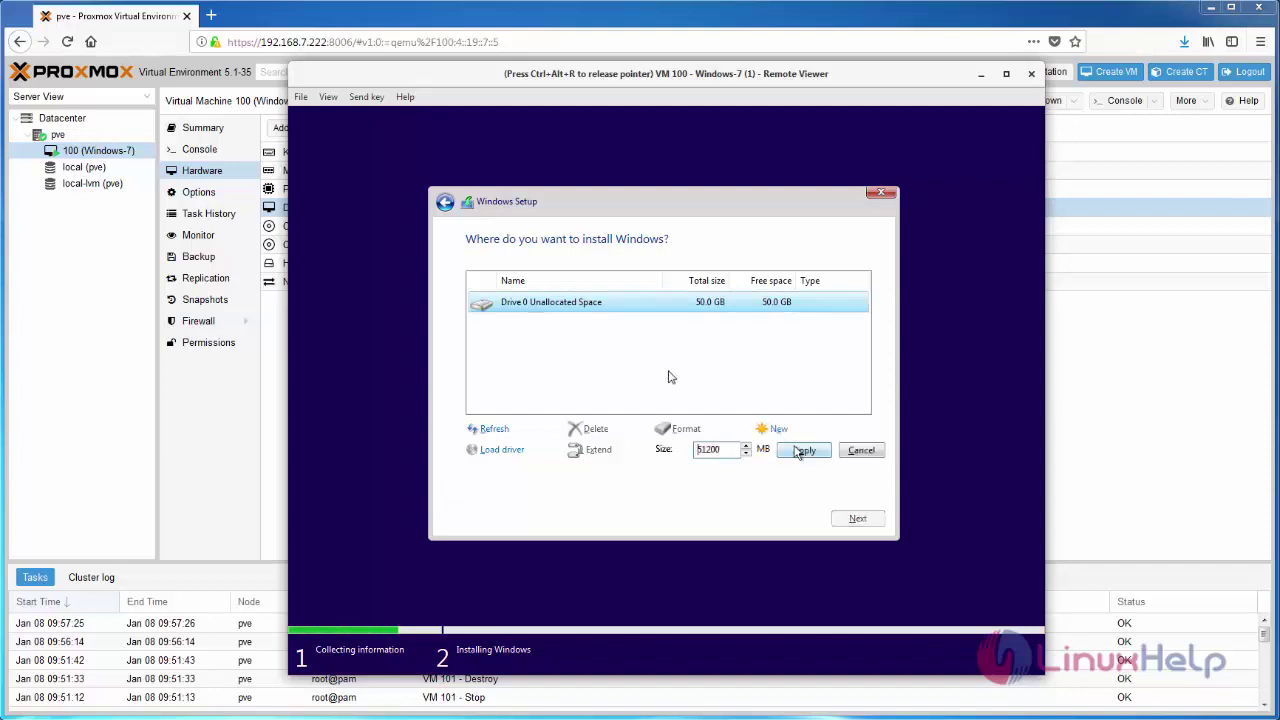
{"action": "left_click", "coordinate": [804, 450]}
{"action": "left_click", "coordinate": [771, 451]}
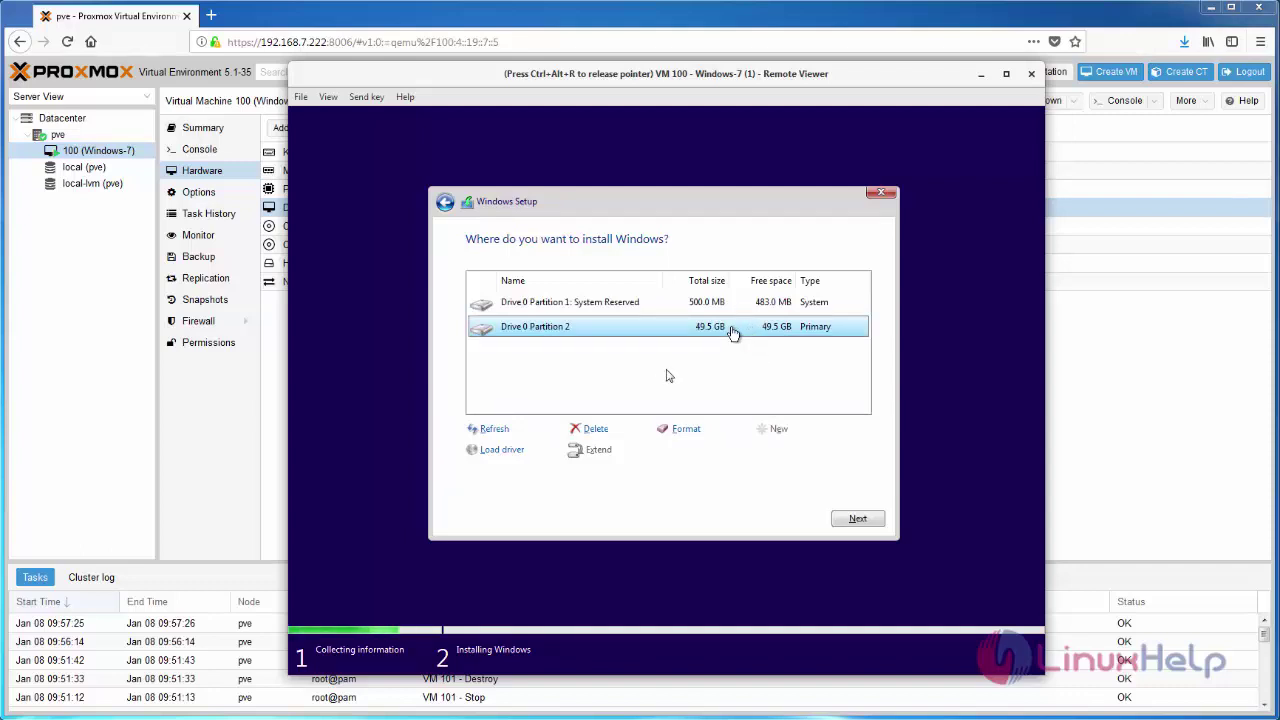
{"action": "left_click", "coordinate": [852, 522]}
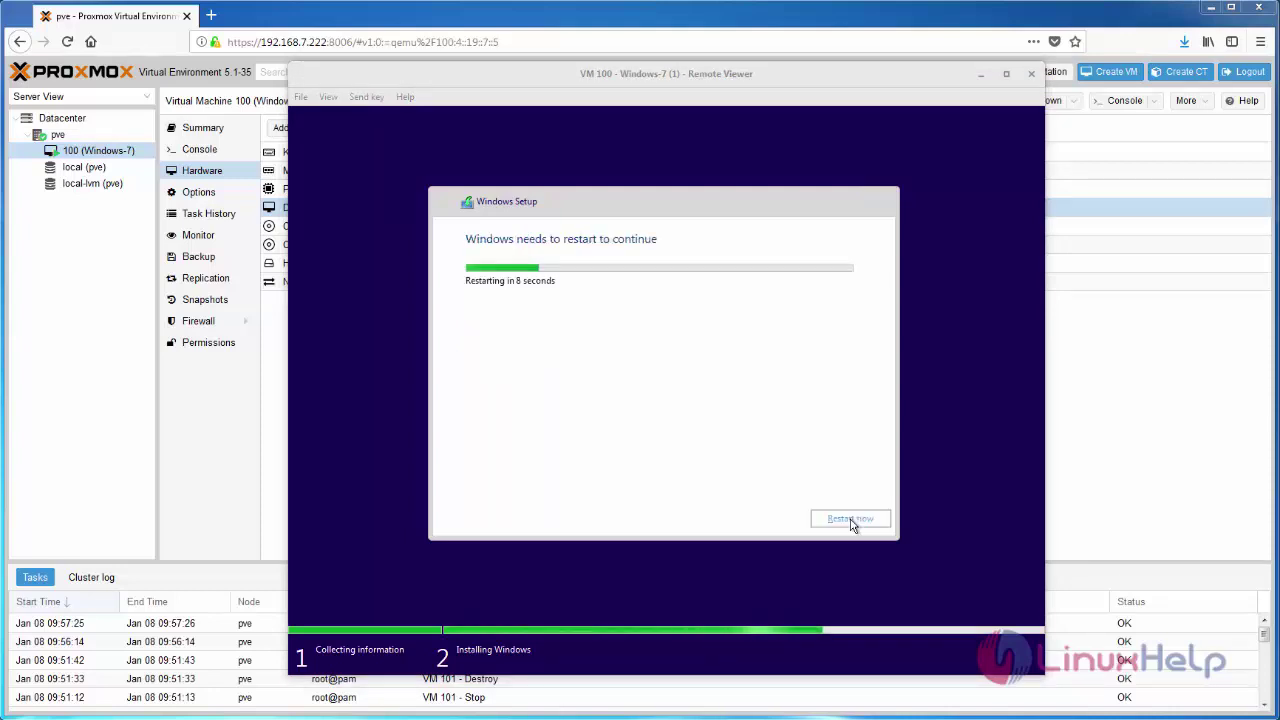
Step: Restart the virtual machine immediately to continue Windows Setup and release the pointer from the console
{"action": "left_click", "coordinate": [829, 520]}
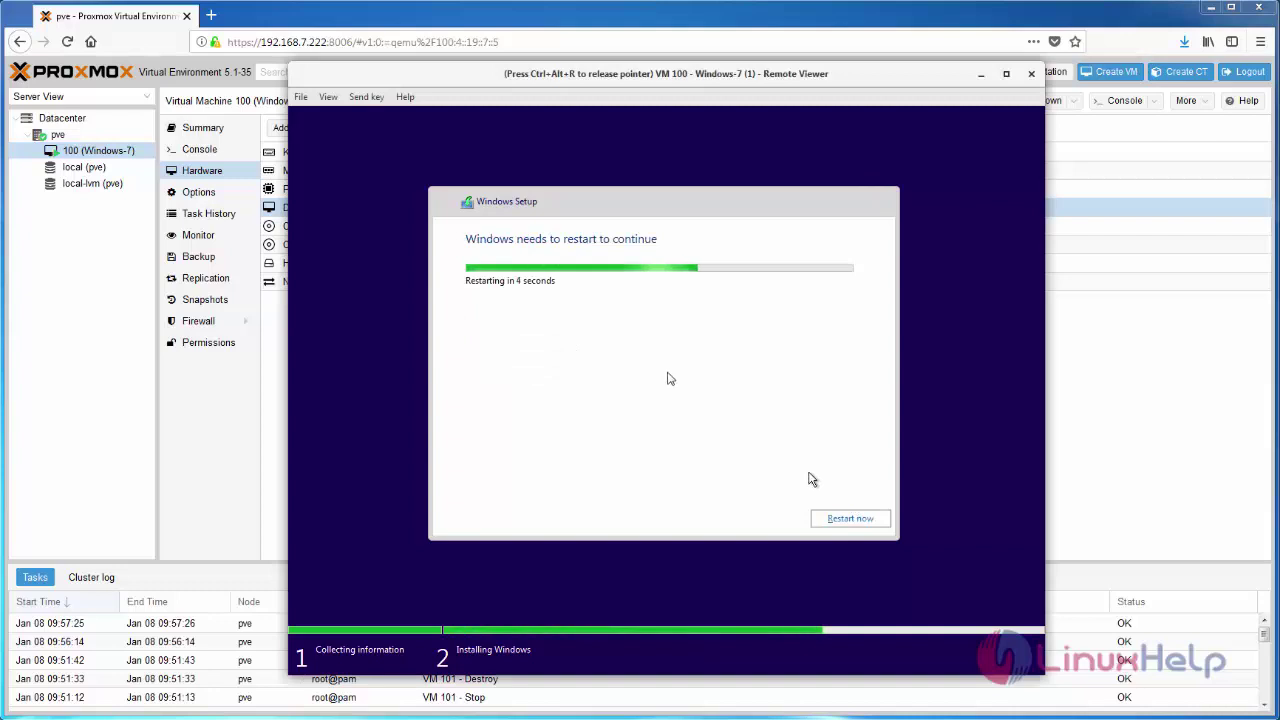
{"action": "left_click", "coordinate": [826, 519]}
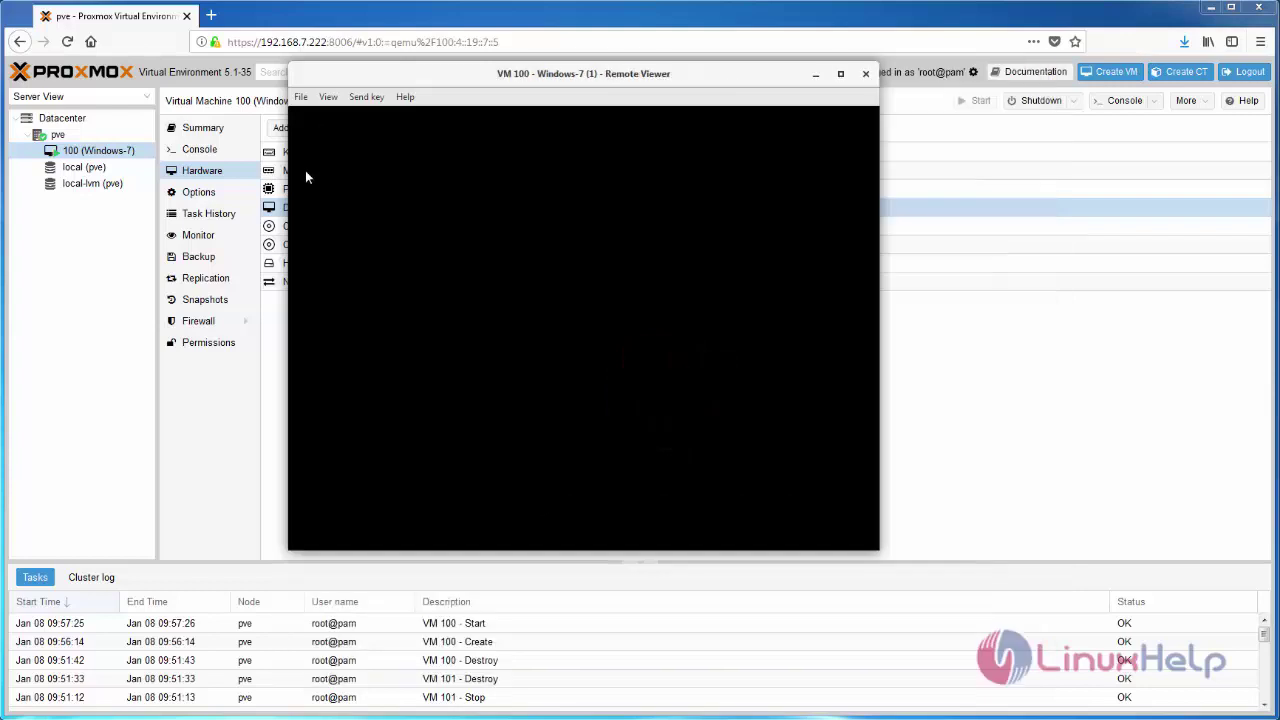
{"action": "left_click", "coordinate": [306, 174]}
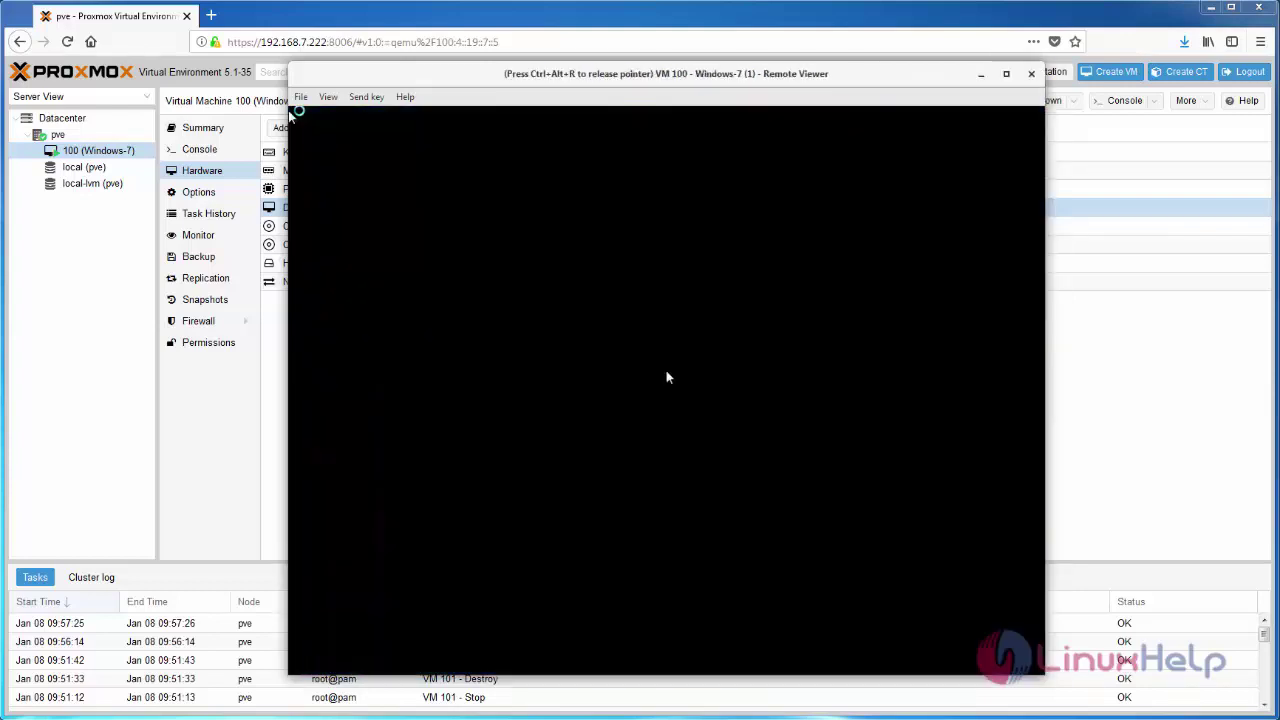
{"action": "key", "text": "ctrl+alt+r"}
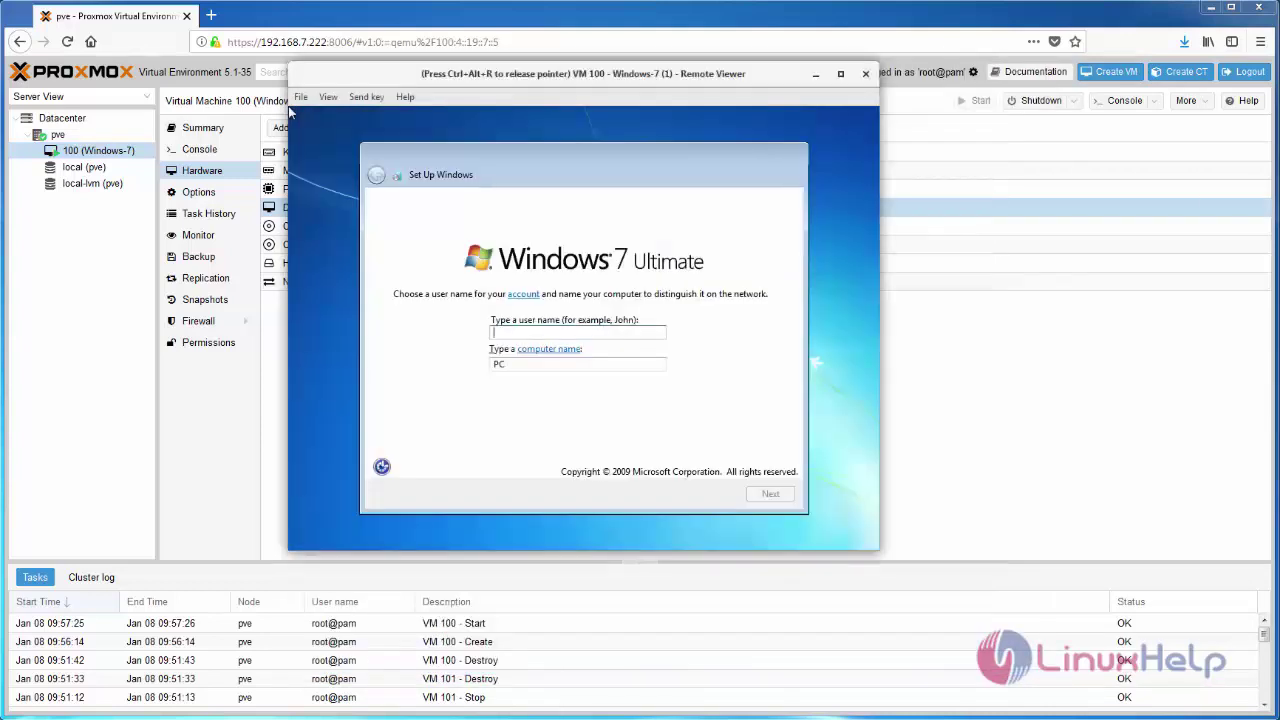
Step: Set the Windows user name to admin, then enter and confirm the account password
{"action": "type", "text": "dmin"}
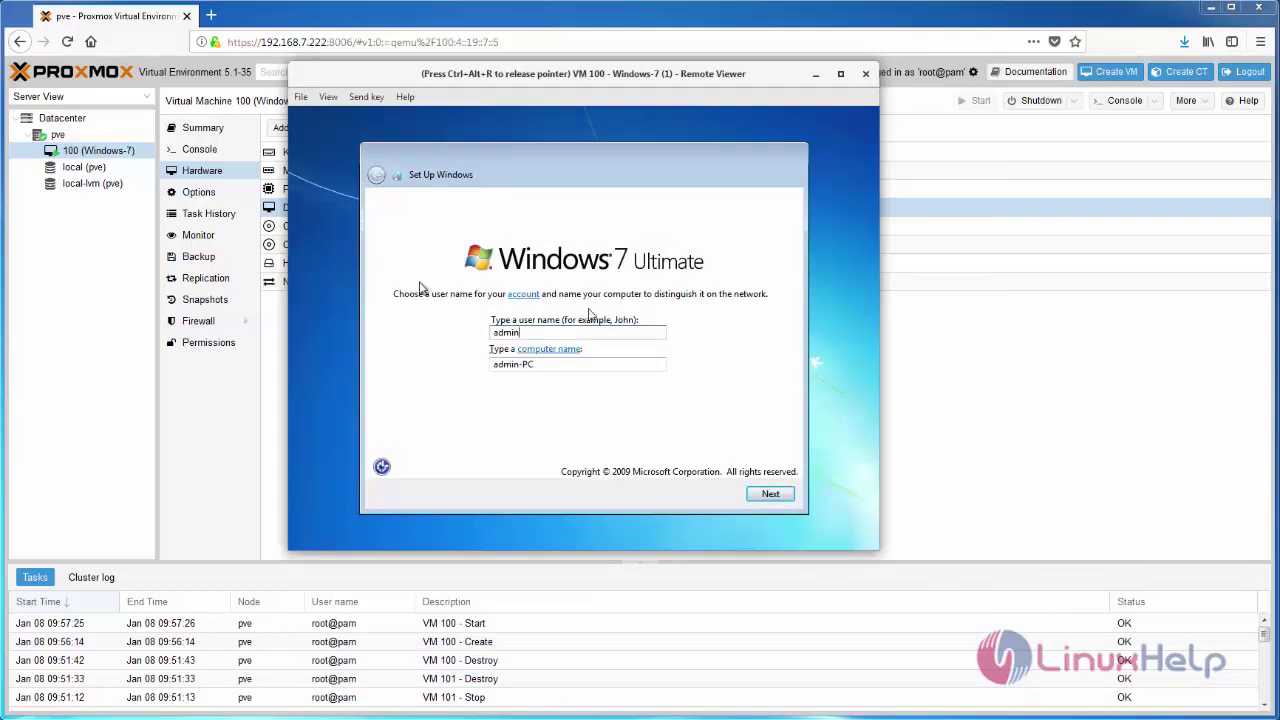
{"action": "left_click", "coordinate": [770, 494]}
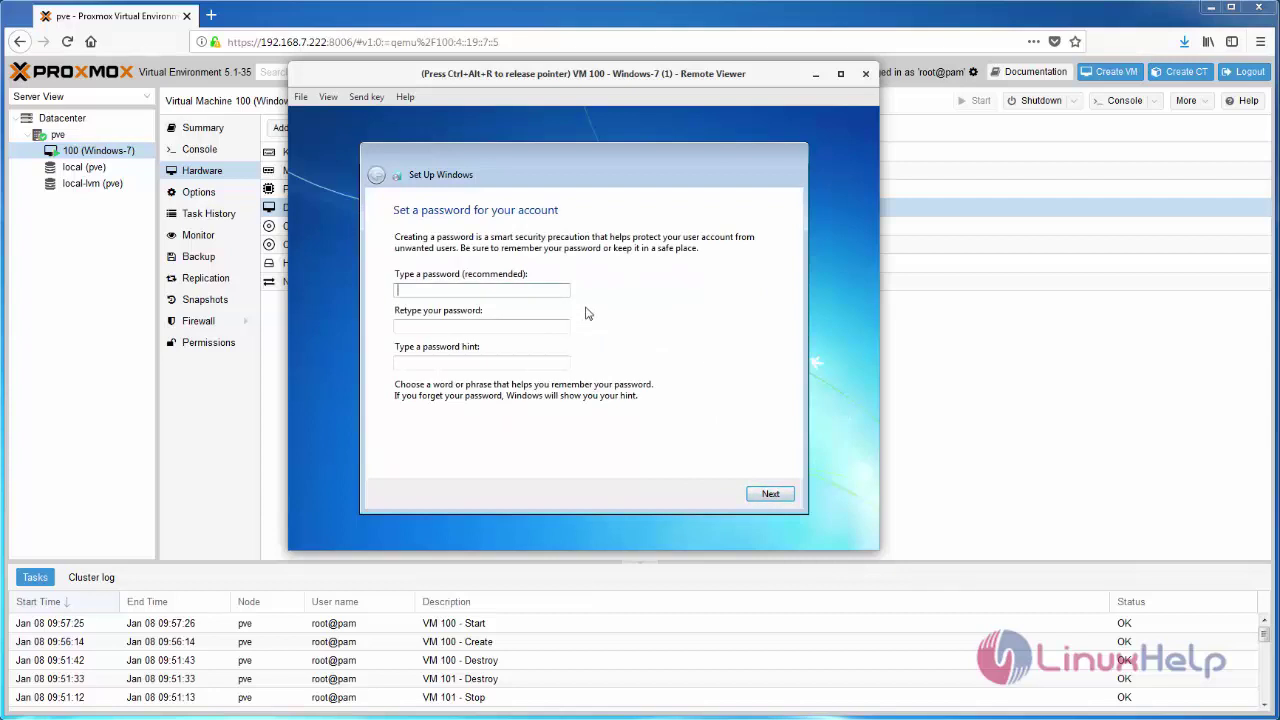
{"action": "type", "text": "a"}
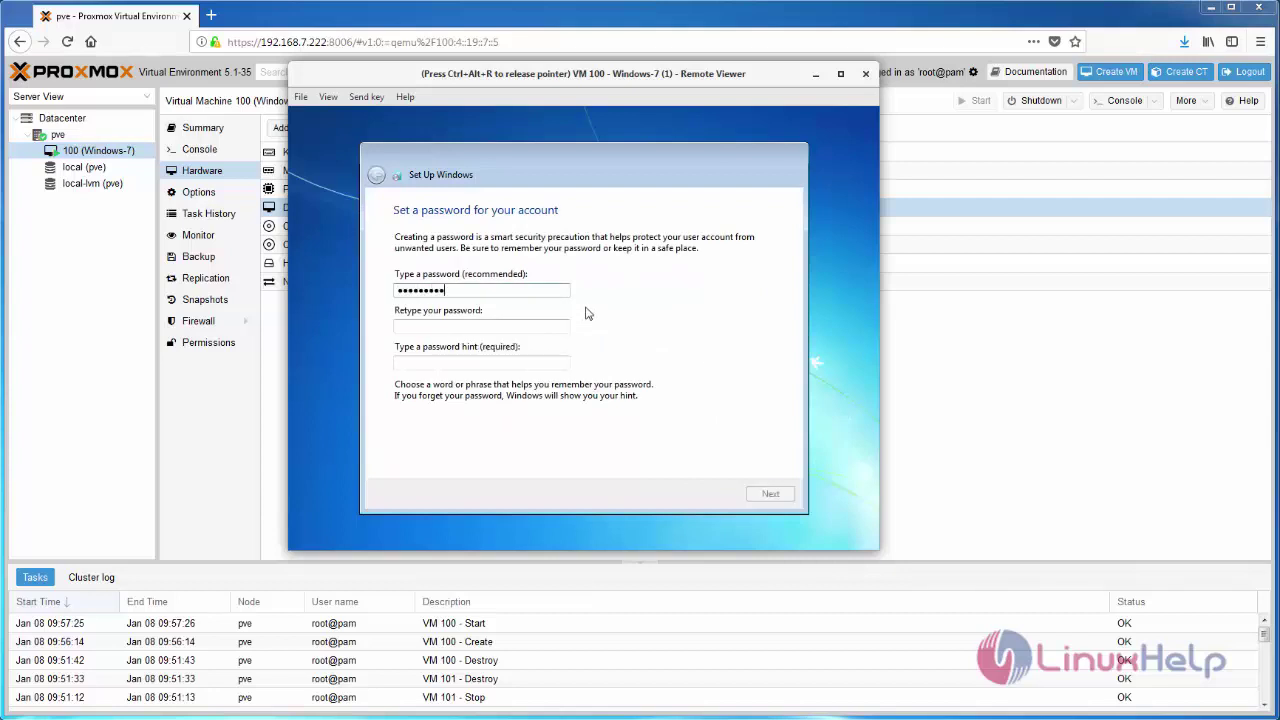
{"action": "key", "text": "Tab"}
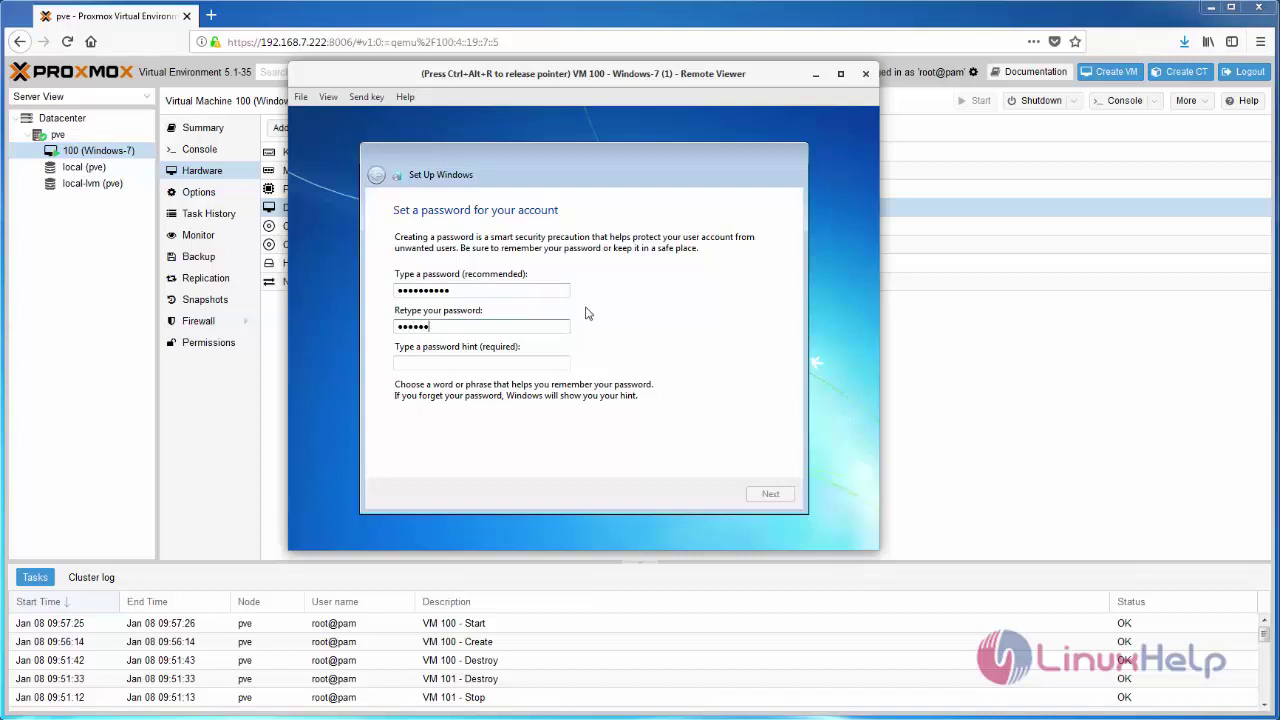
{"action": "key", "text": "Tab"}
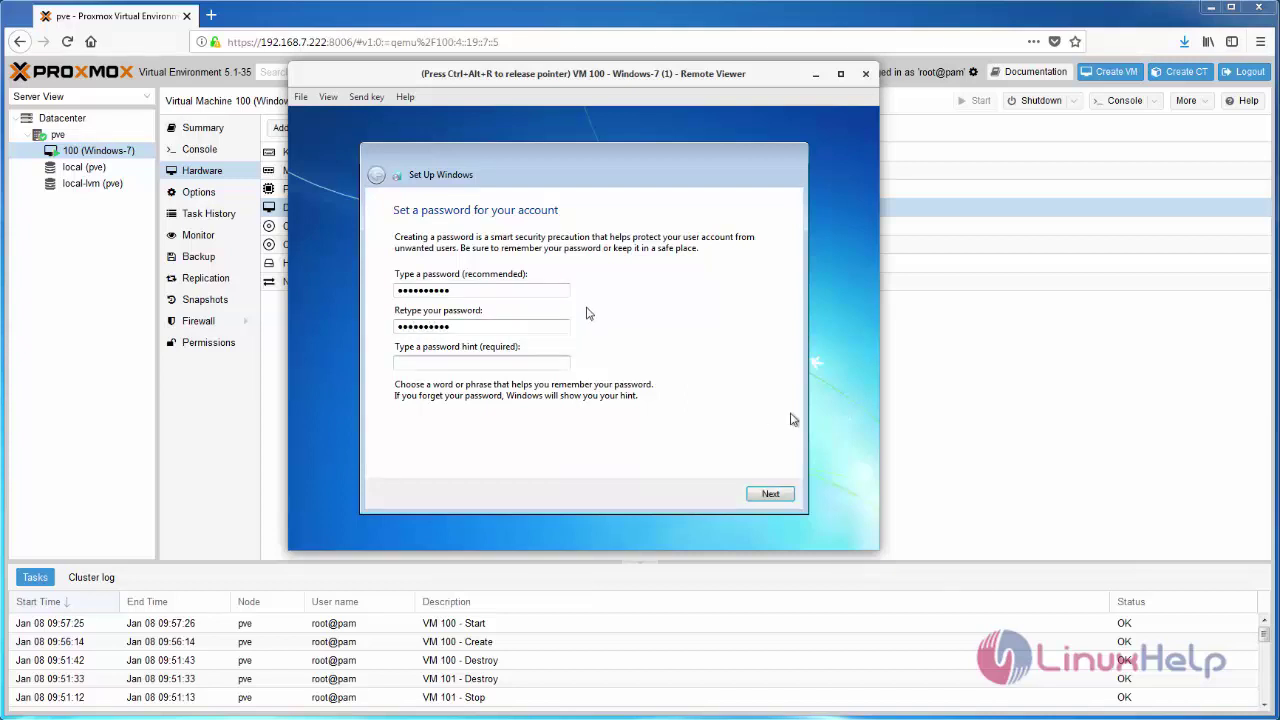
{"action": "left_click", "coordinate": [777, 493]}
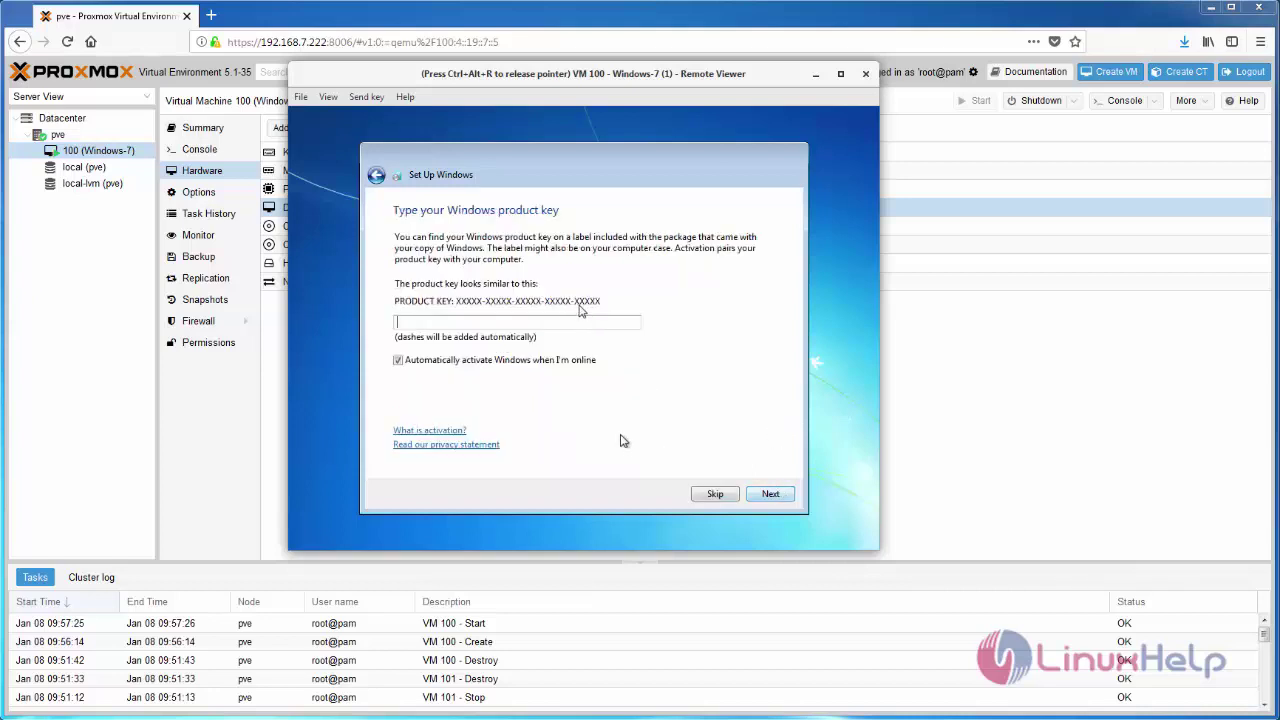
Step: Continue Windows Setup without a product key and with automatic activation disabled, and postpone the update and protection choice
{"action": "left_click", "coordinate": [531, 365]}
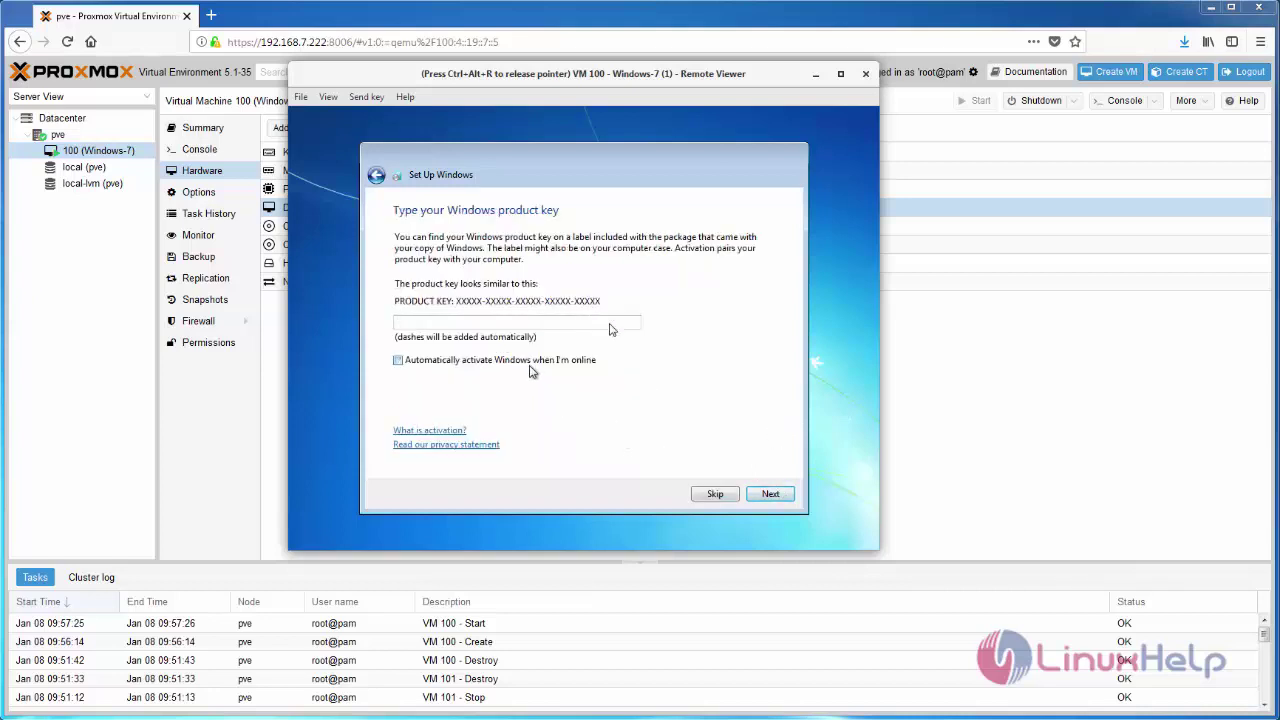
{"action": "left_click", "coordinate": [763, 493]}
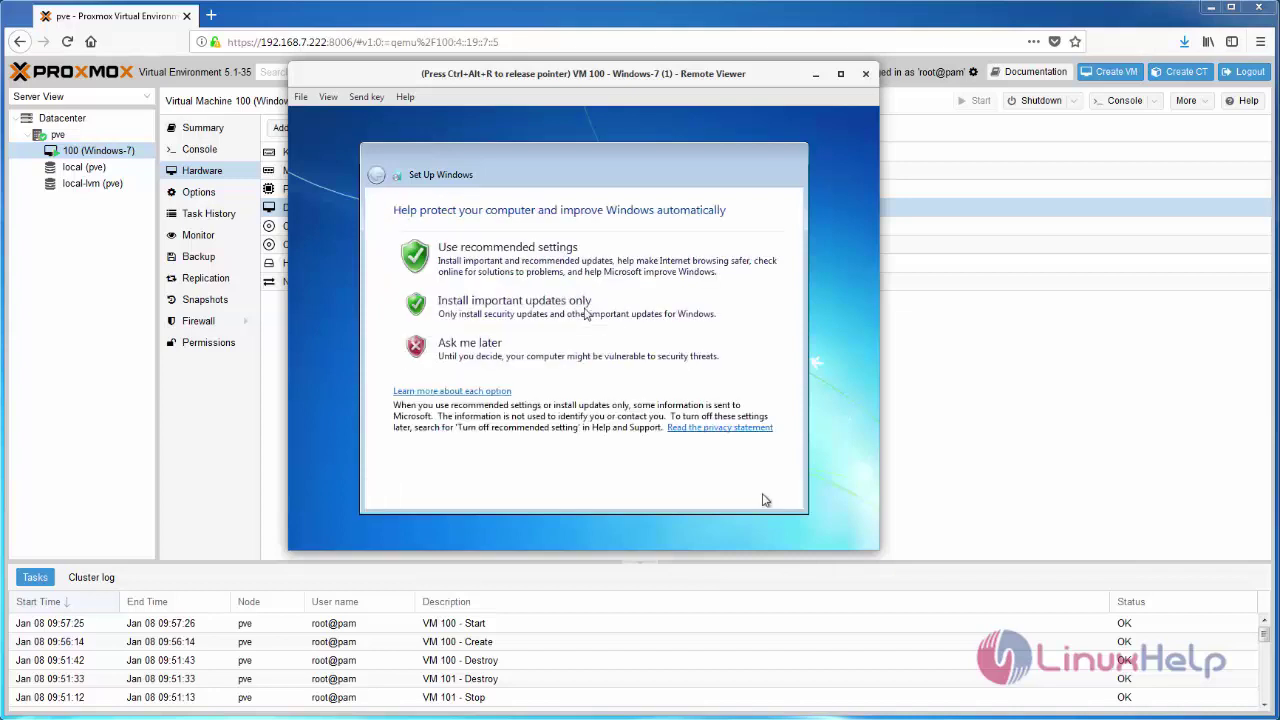
{"action": "left_click", "coordinate": [518, 350]}
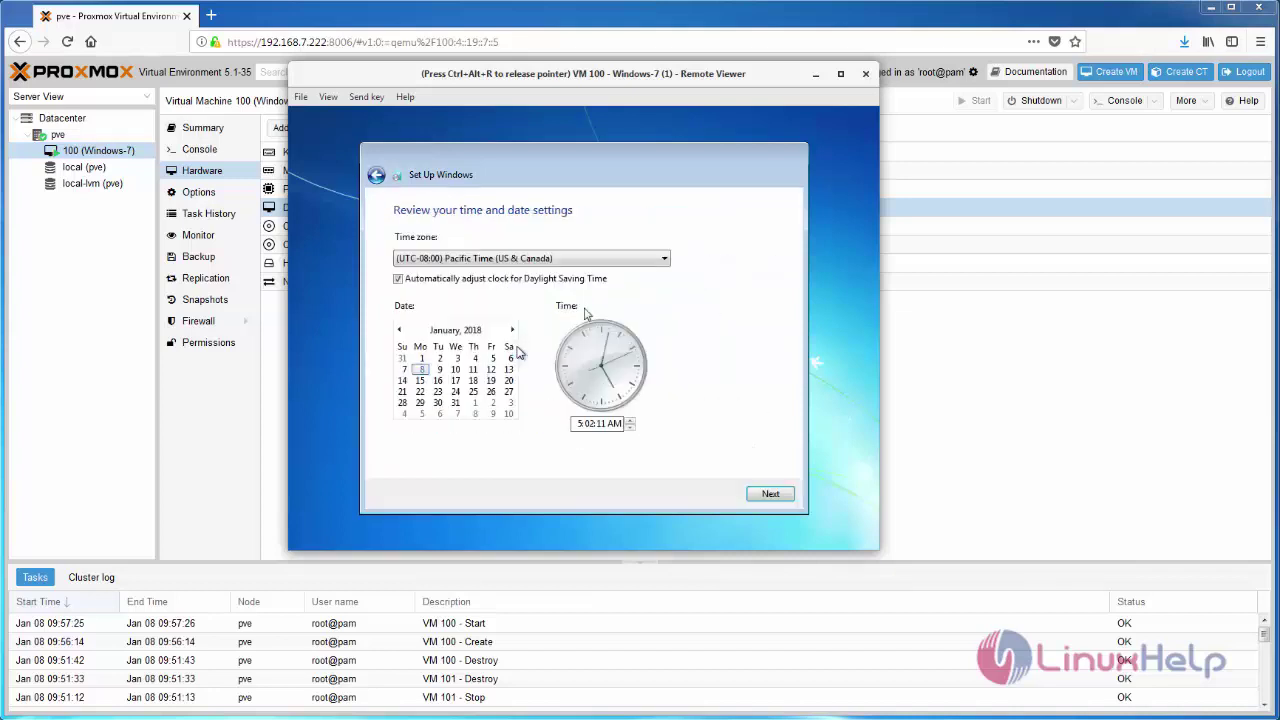
Step: Set the time zone to (UTC+05:30) Chennai, Kolkata, Mumbai, New Delhi, and choose a network location for the computer
{"action": "left_click", "coordinate": [560, 260]}
{"action": "scroll", "coordinate": [557, 298], "scroll_direction": "down", "scroll_amount": 9}
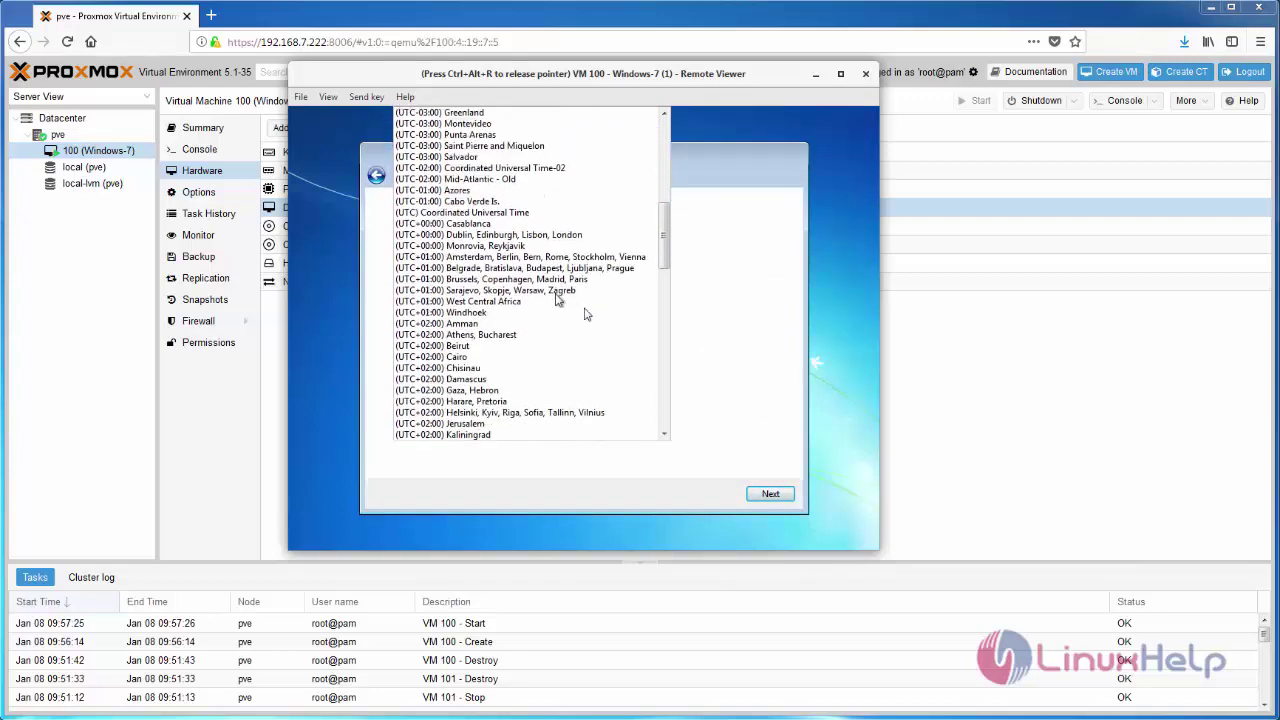
{"action": "scroll", "coordinate": [557, 298], "scroll_direction": "down", "scroll_amount": 6}
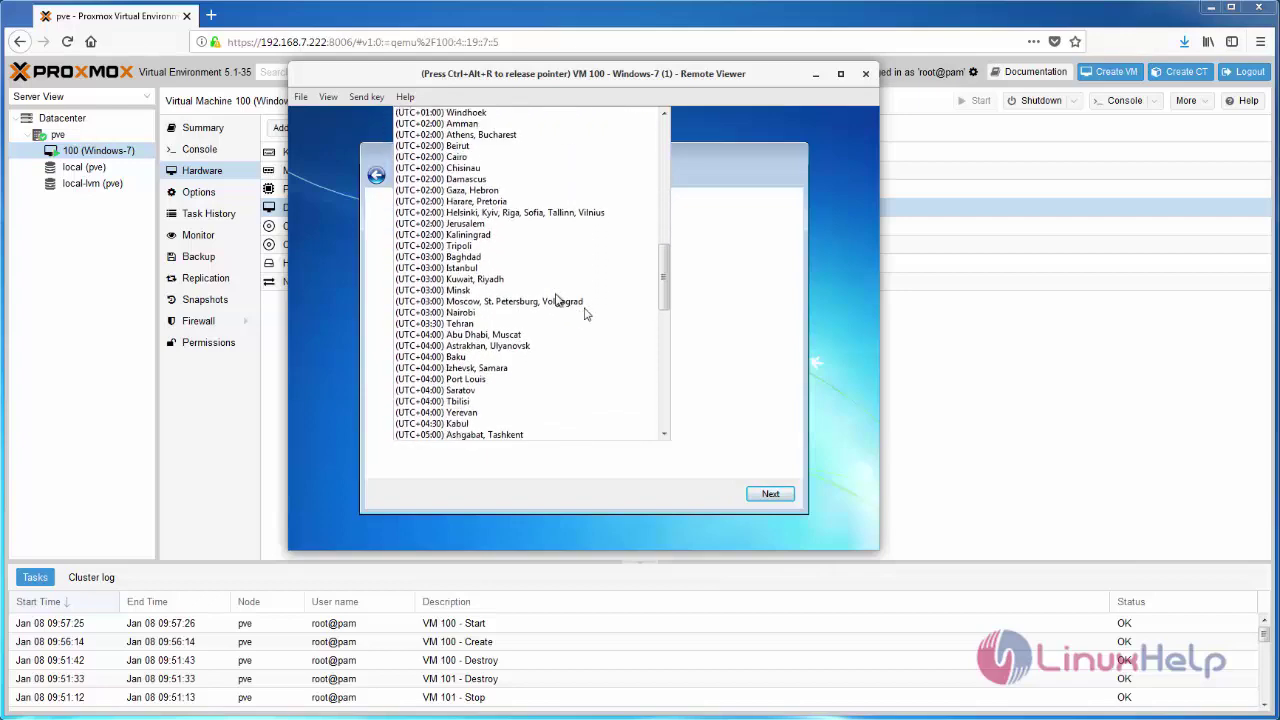
{"action": "scroll", "coordinate": [557, 300], "scroll_direction": "down", "scroll_amount": 3}
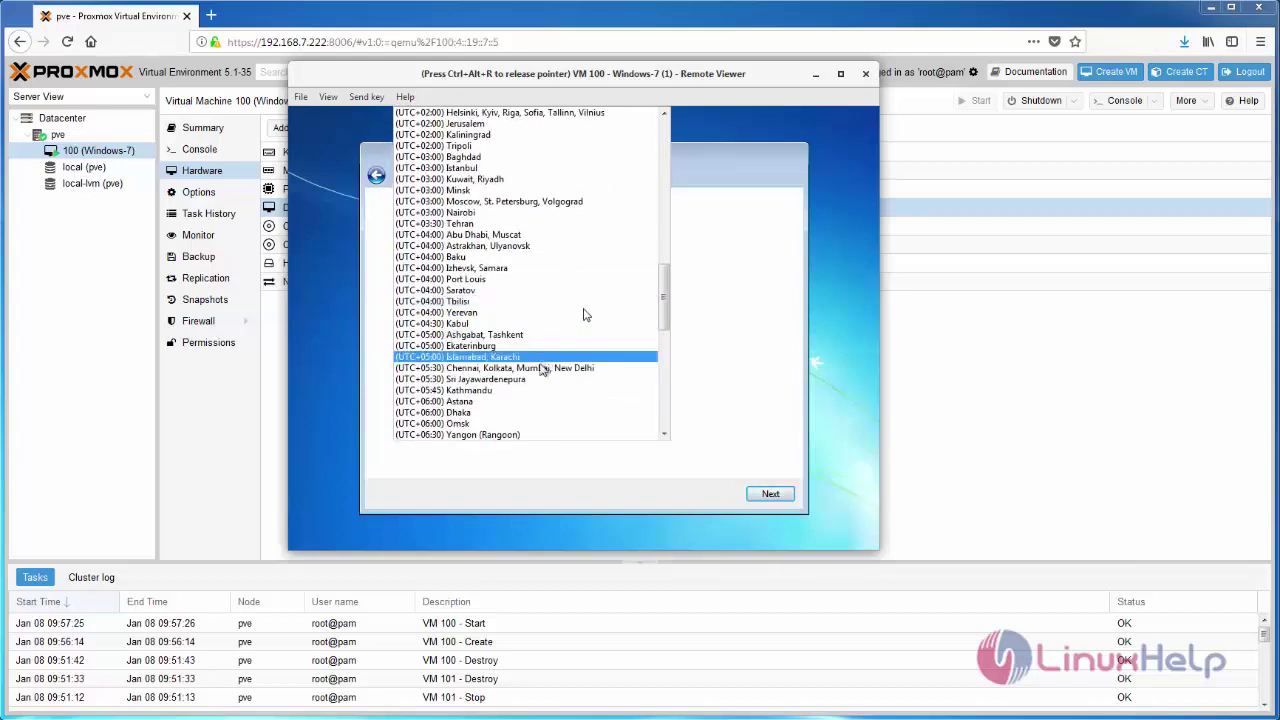
{"action": "left_click", "coordinate": [541, 368]}
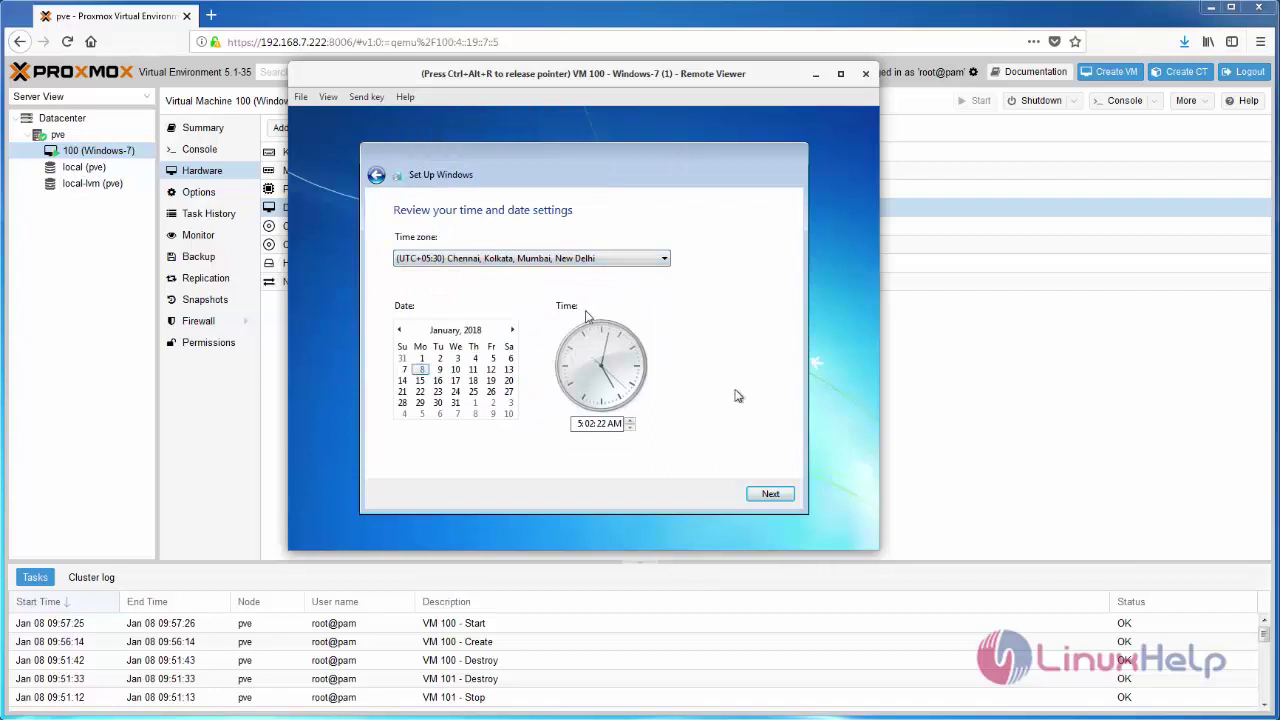
{"action": "left_click", "coordinate": [778, 494]}
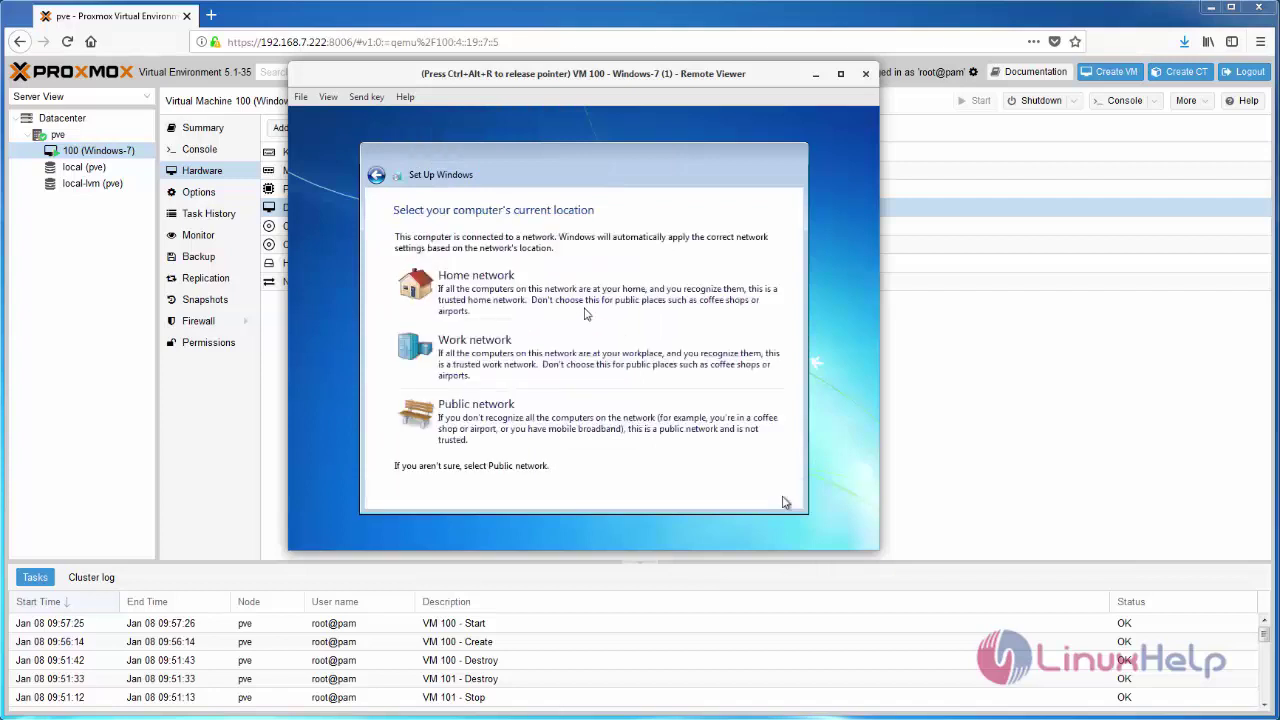
{"action": "left_click", "coordinate": [573, 384]}
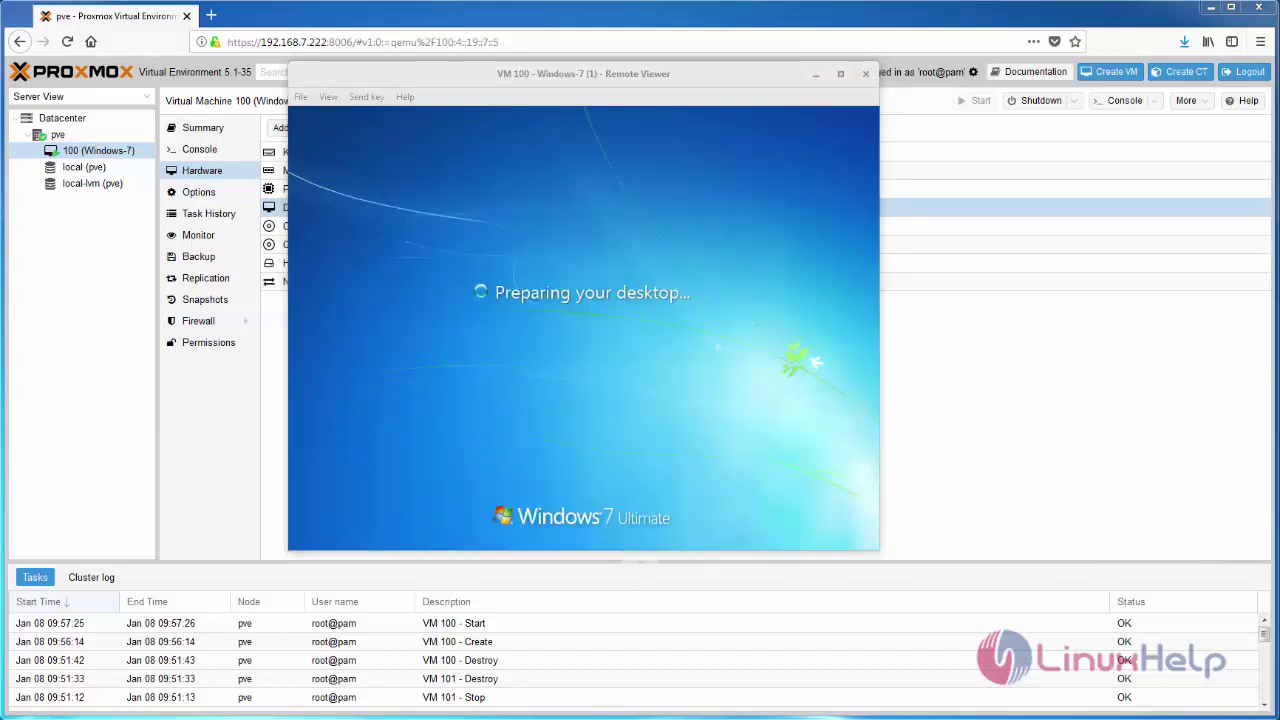
Step: Install SPICE Guest Tools from the spice-guest-tools-latest installer on the guest desktop, accepting the license and allowing the VirtIO Serial Driver
{"action": "left_click", "coordinate": [726, 410]}
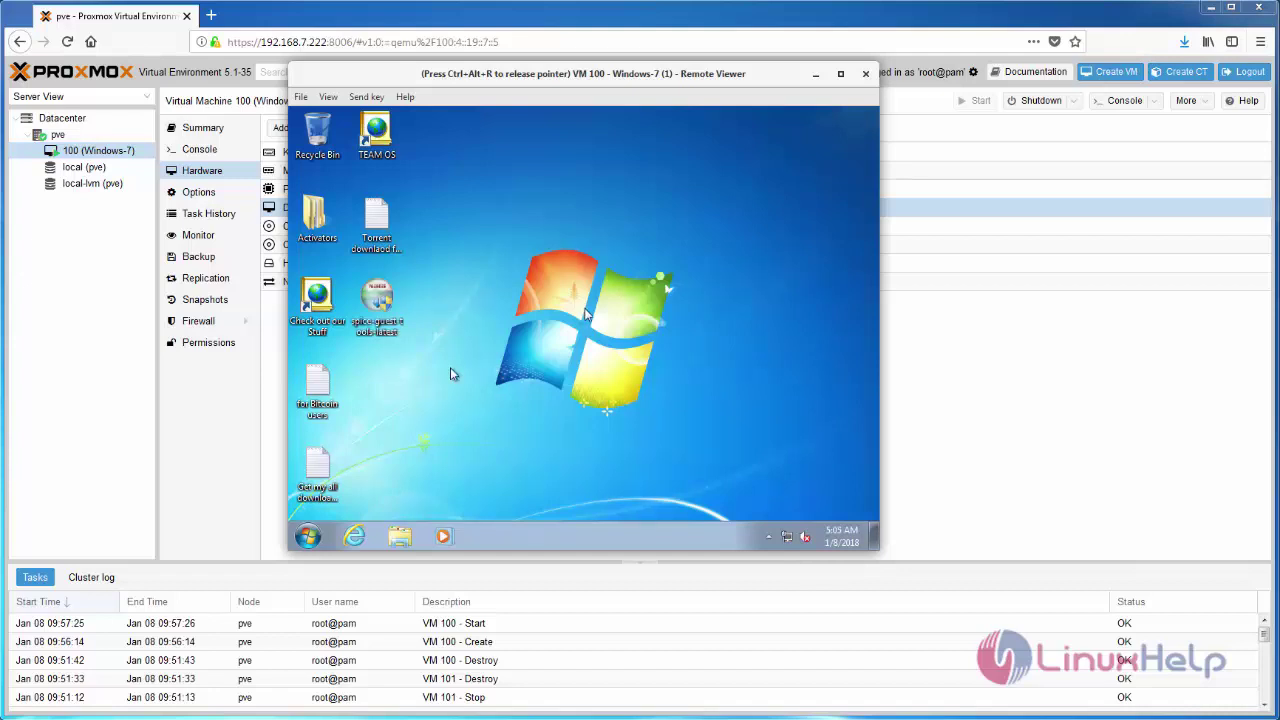
{"action": "double_click", "coordinate": [377, 300]}
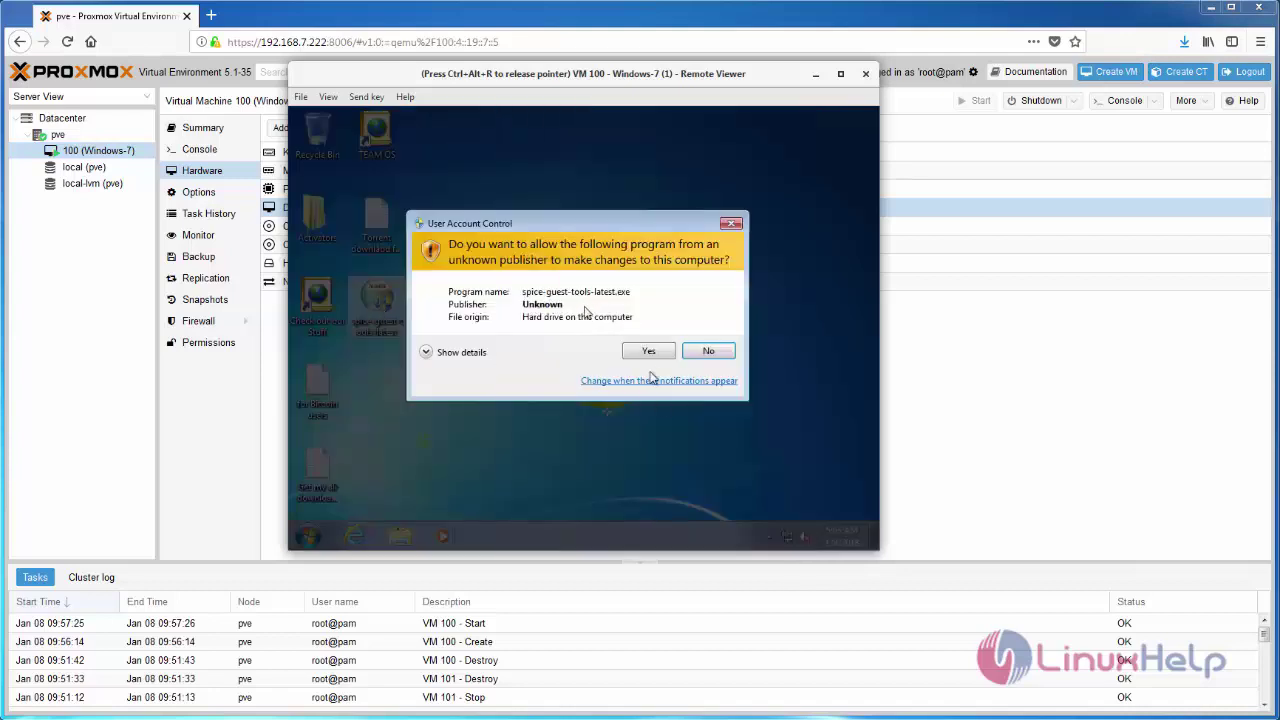
{"action": "left_click", "coordinate": [649, 350]}
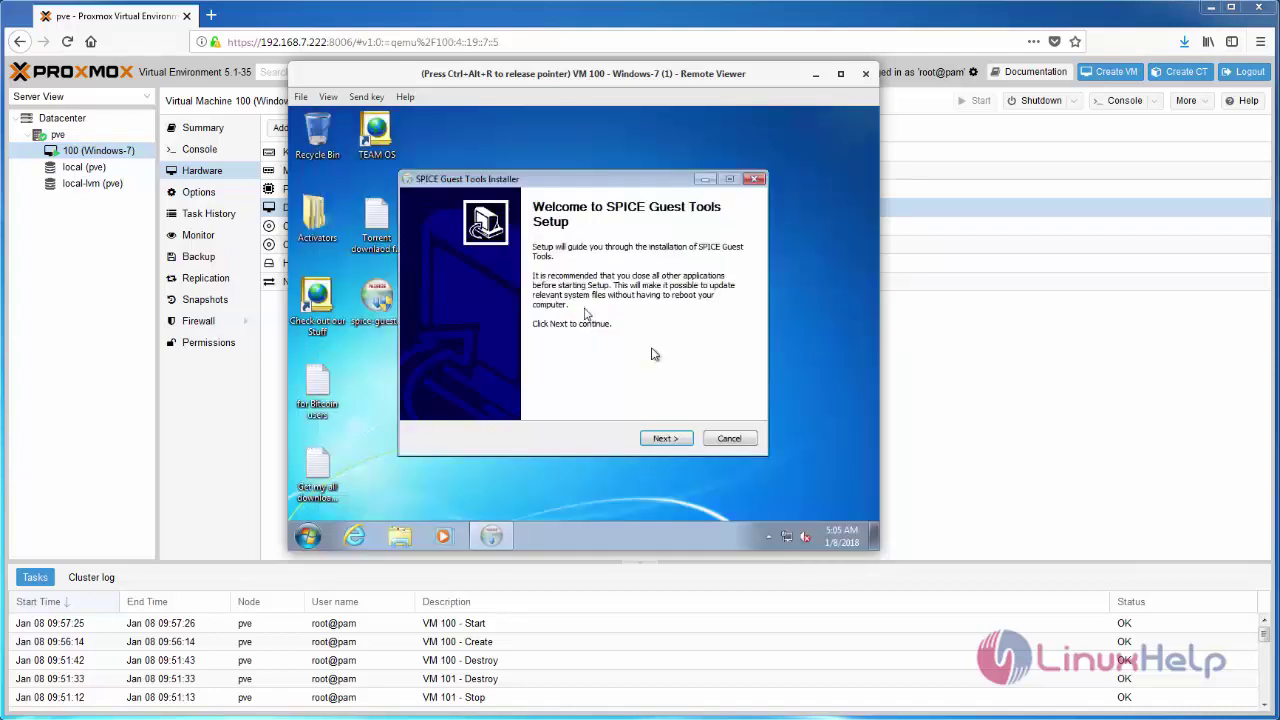
{"action": "left_click", "coordinate": [670, 439]}
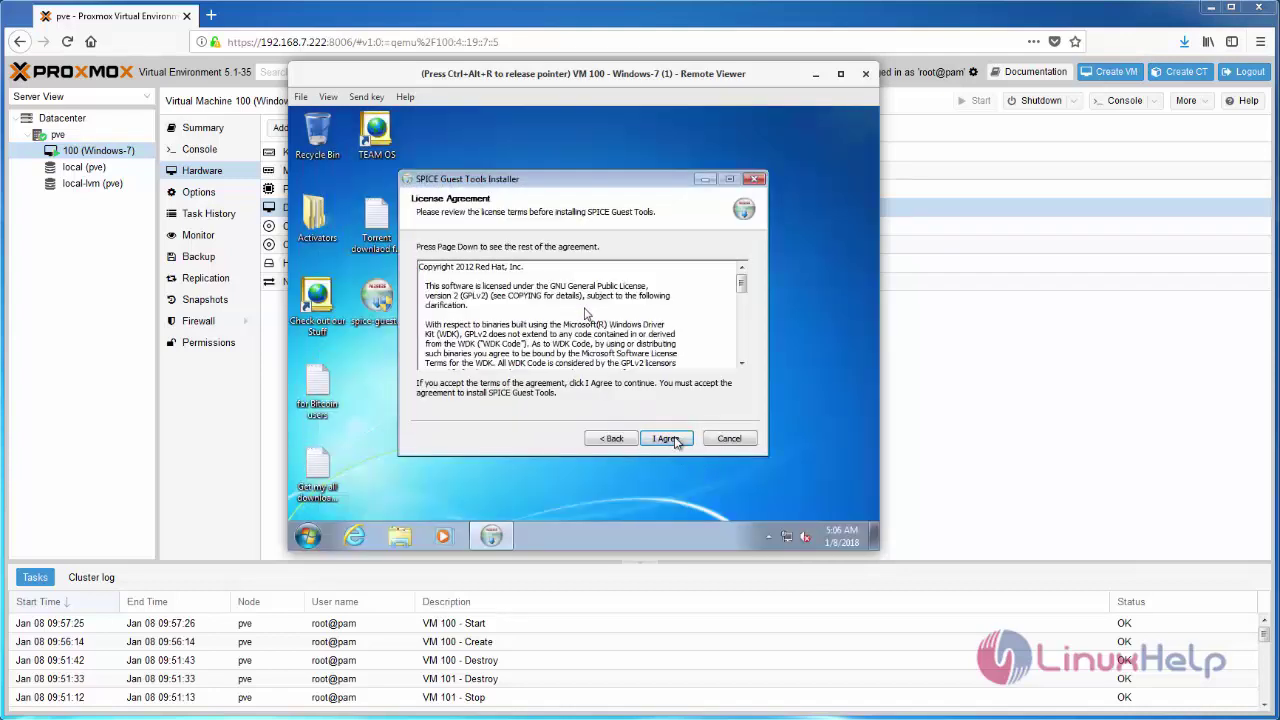
{"action": "left_click", "coordinate": [674, 438]}
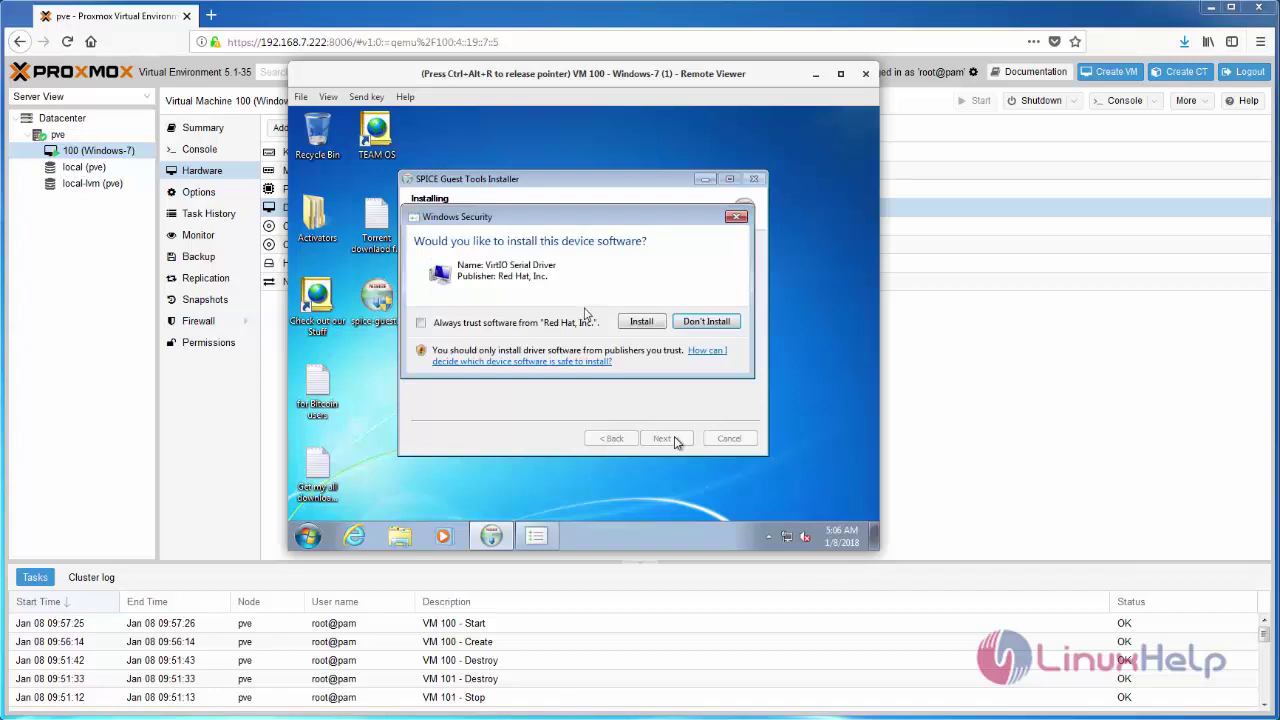
{"action": "left_click", "coordinate": [643, 322]}
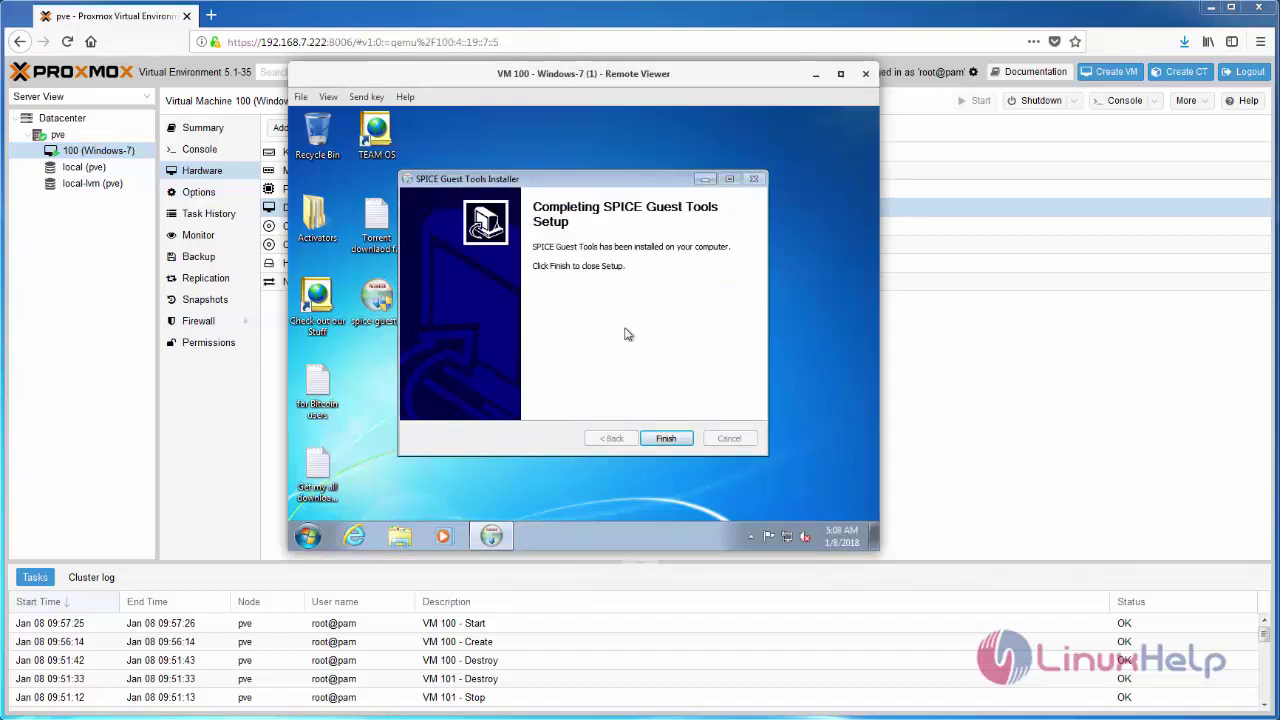
{"action": "left_click", "coordinate": [665, 439]}
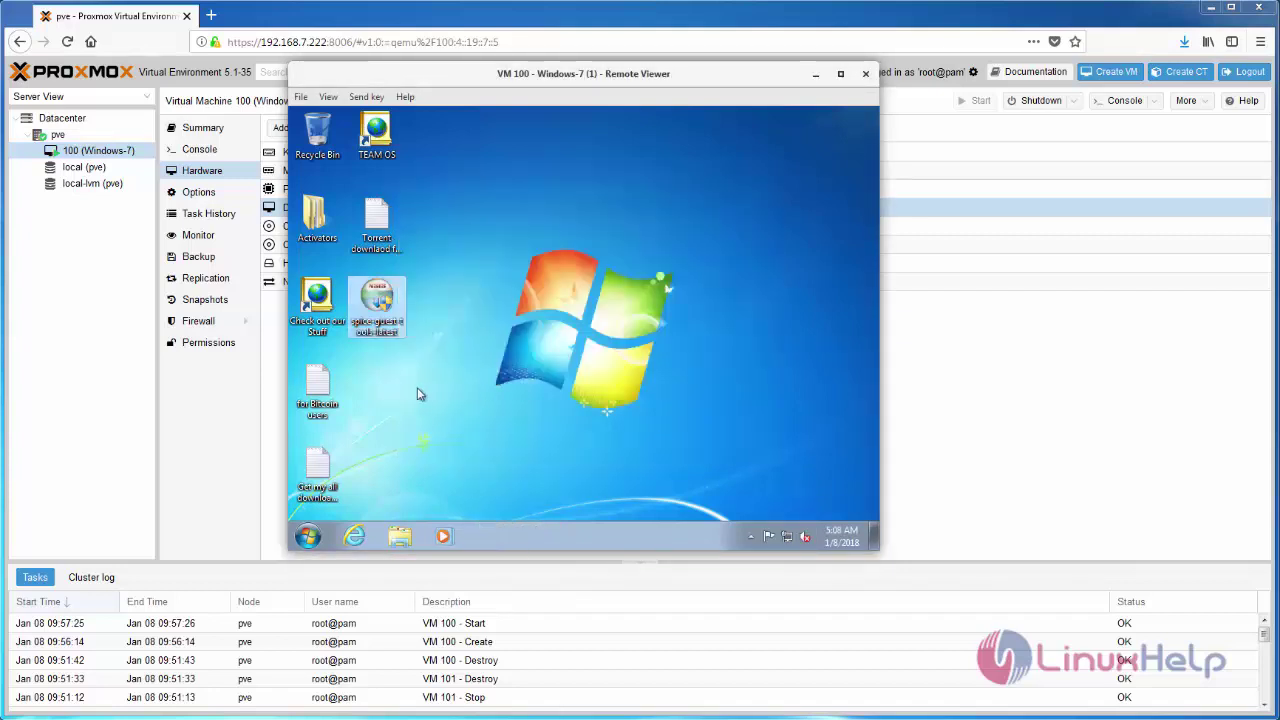
Step: Restart the Windows 7 guest from within Windows
{"action": "left_click", "coordinate": [307, 536]}
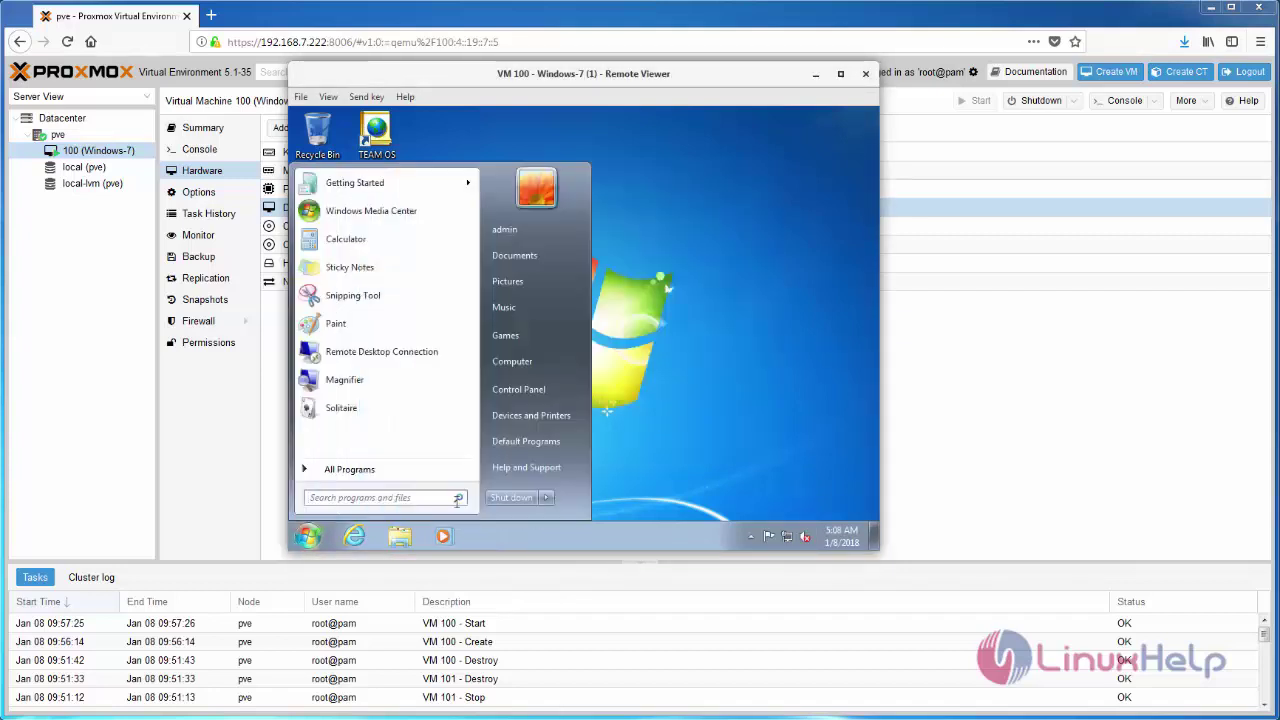
{"action": "left_click", "coordinate": [547, 498]}
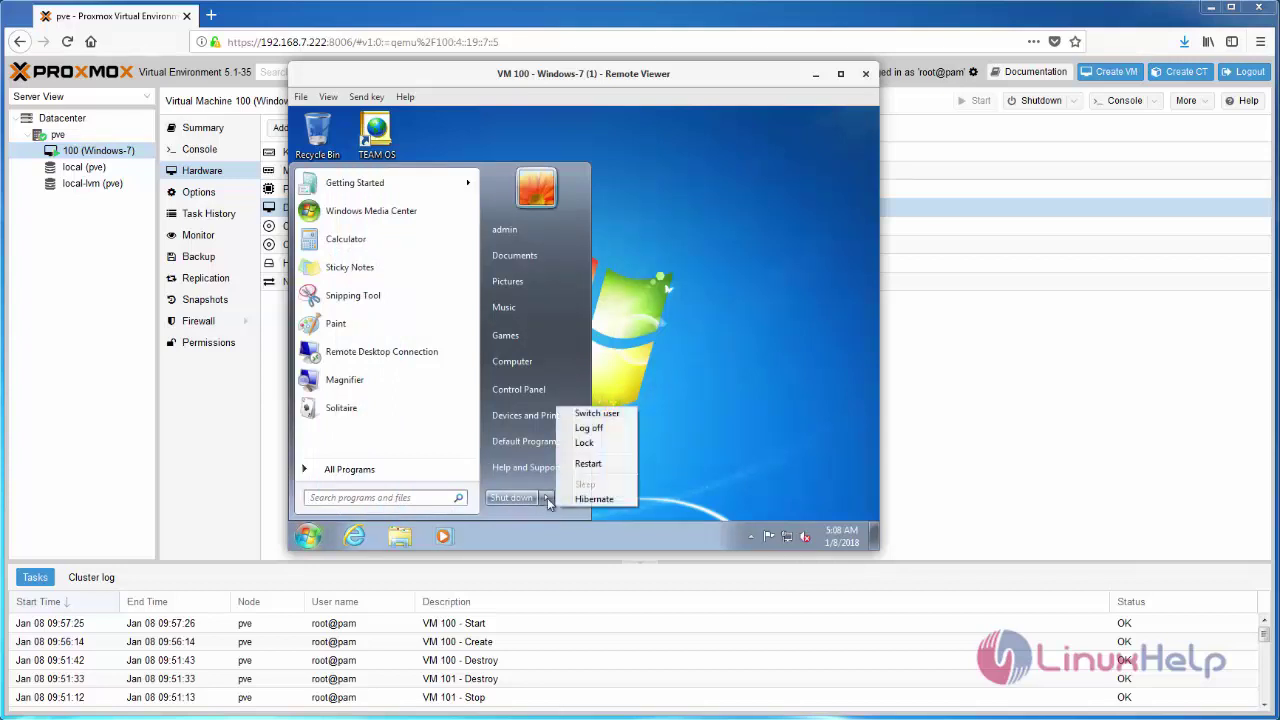
{"action": "left_click", "coordinate": [587, 464]}
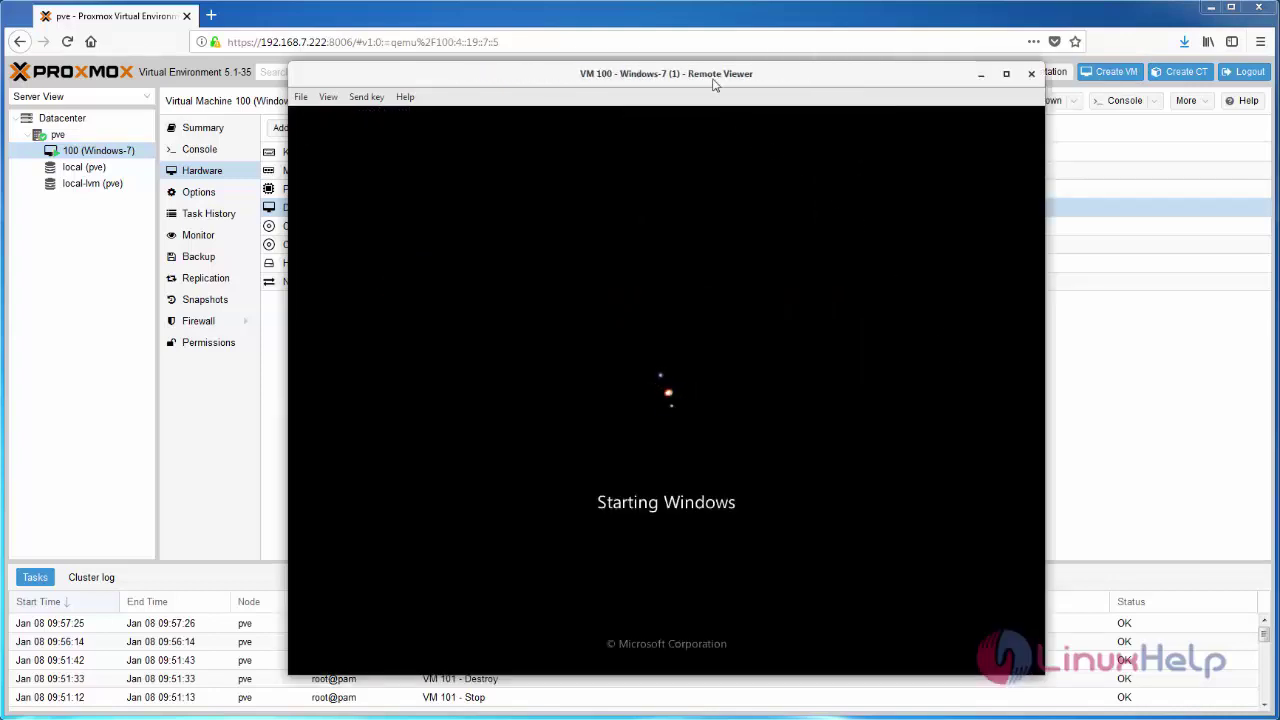
Step: Move the Remote Viewer window slightly upward and sign in to the admin account with the account password
{"action": "left_click_drag", "start_coordinate": [712, 82], "coordinate": [698, 42]}
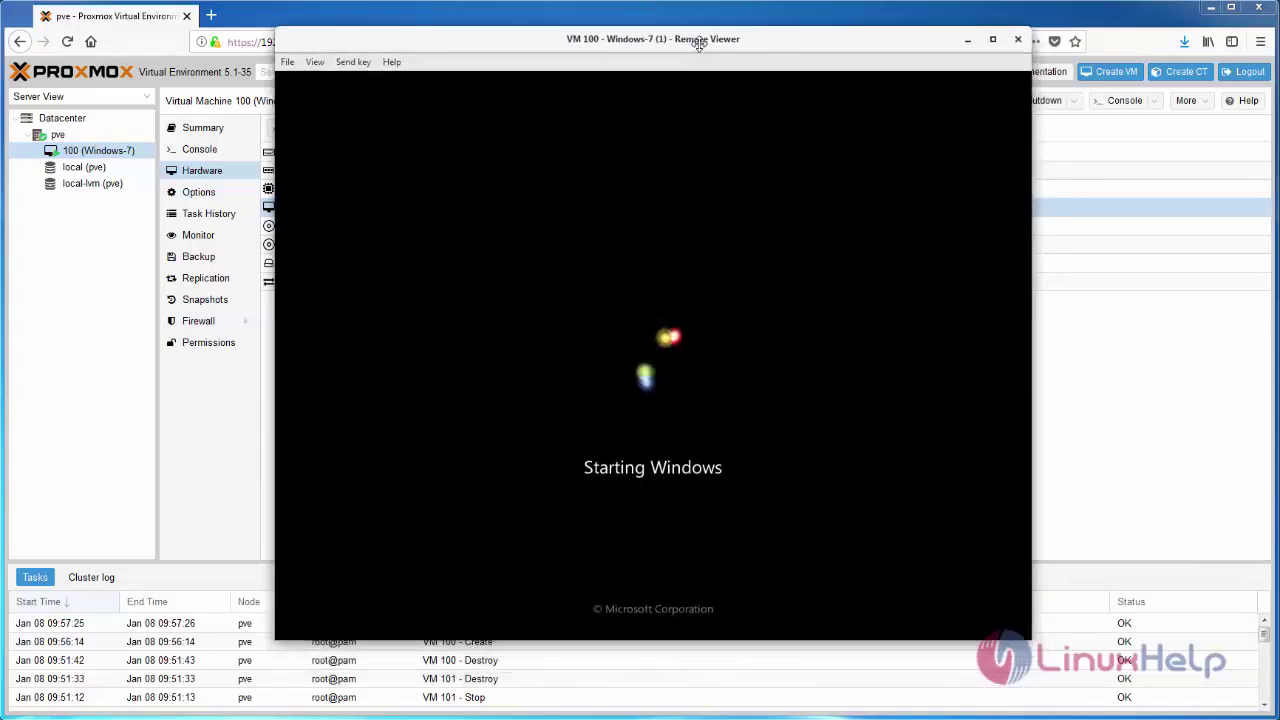
{"action": "type", "text": "•"}
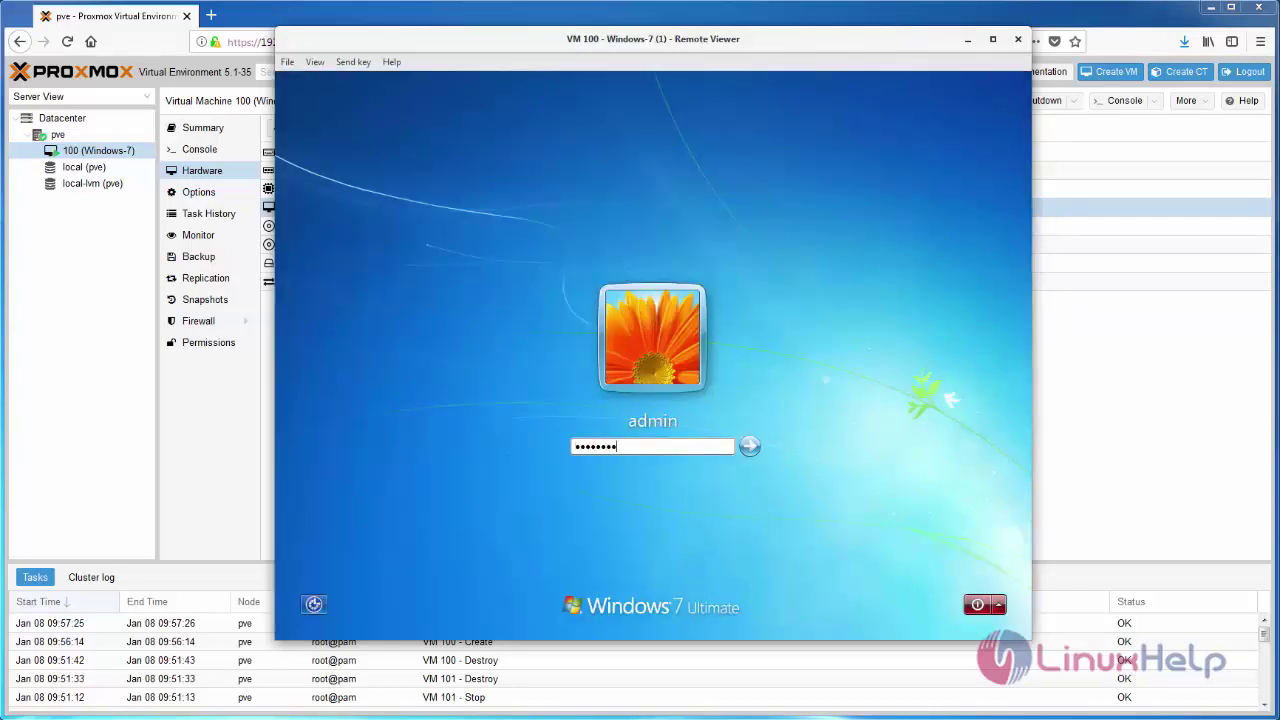
{"action": "key", "text": "Return"}
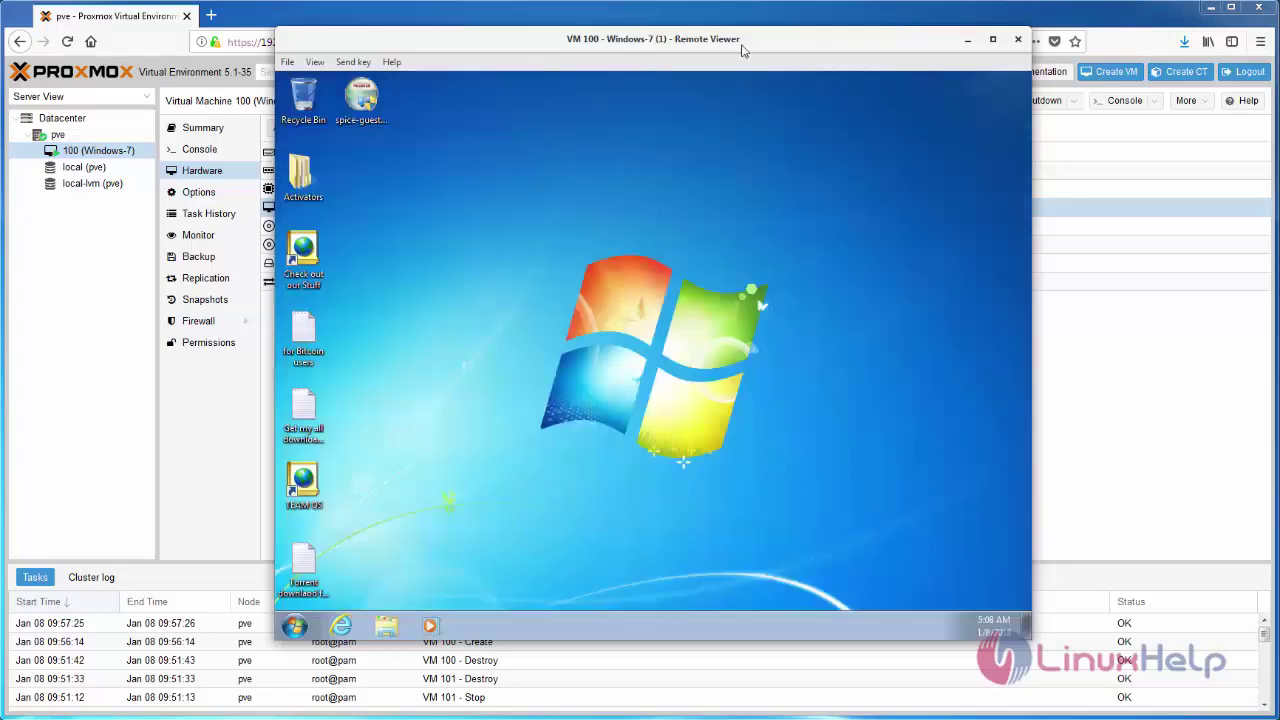
Step: Move the Remote Viewer window to the screen's upper-left corner and enlarge it to fill the screen
{"action": "left_click_drag", "start_coordinate": [742, 50], "coordinate": [495, 25]}
{"action": "left_click_drag", "start_coordinate": [478, 25], "coordinate": [468, 19]}
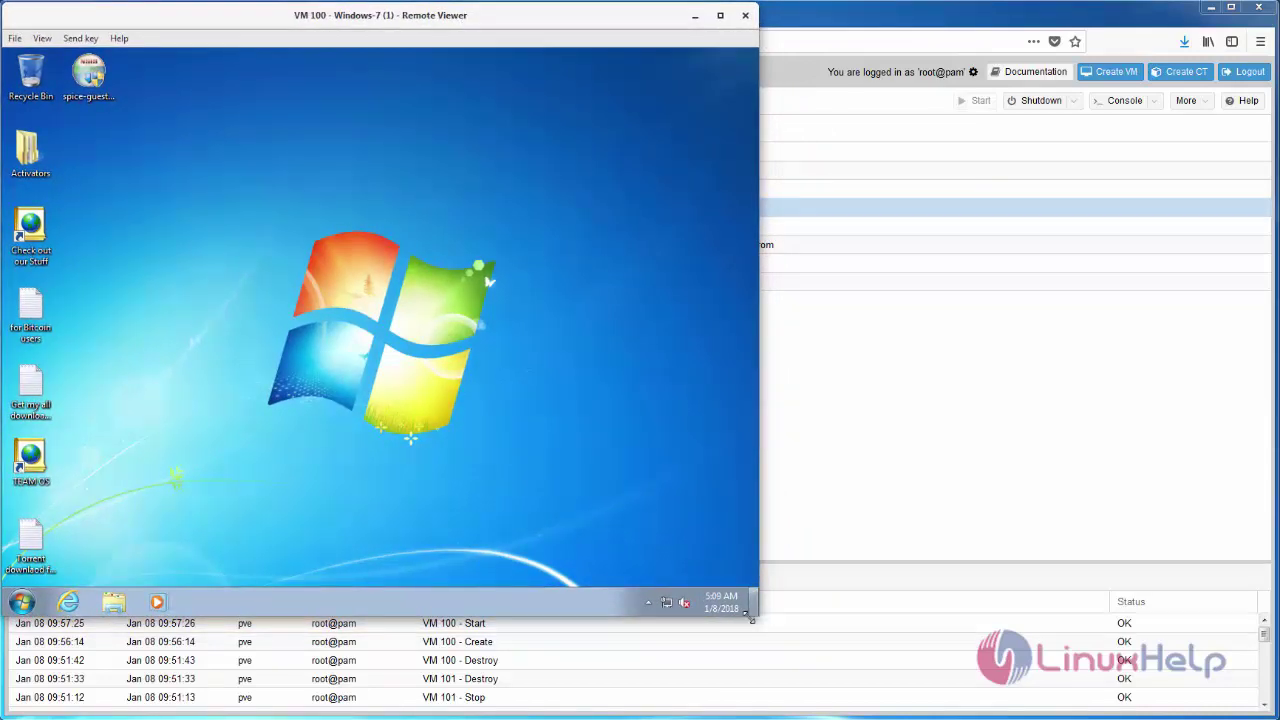
{"action": "left_click_drag", "start_coordinate": [752, 620], "coordinate": [1267, 713]}
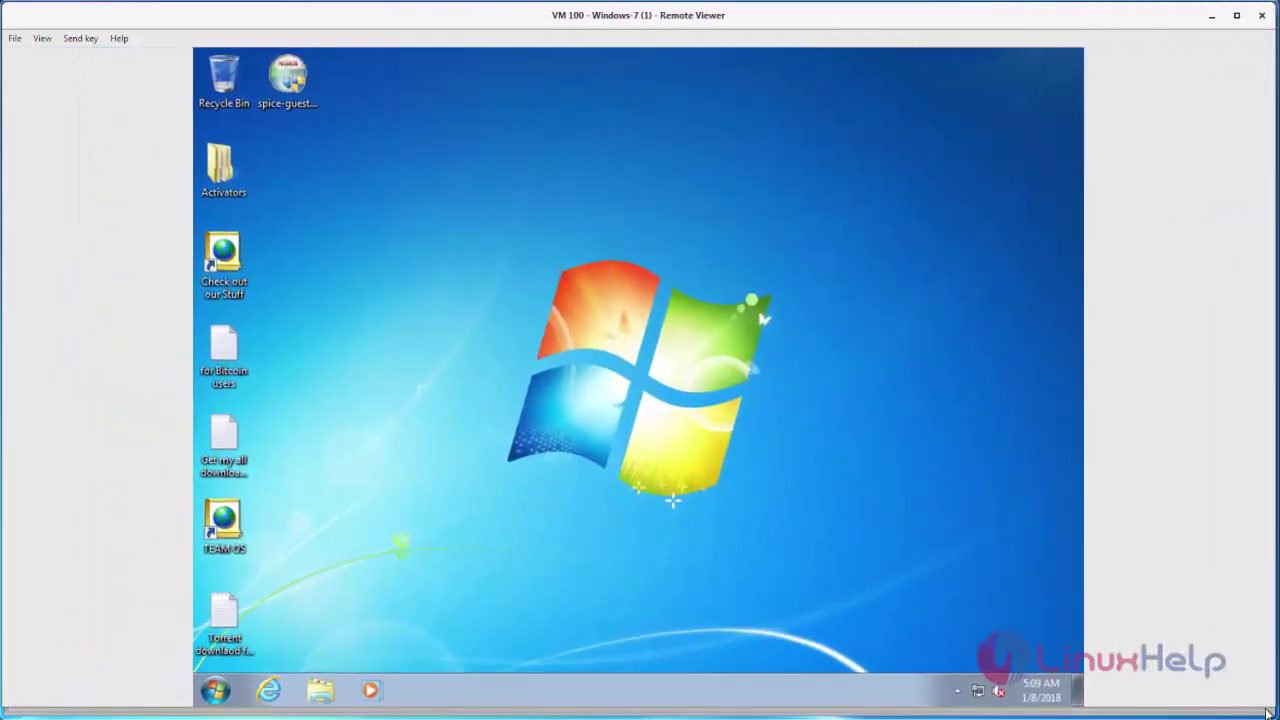